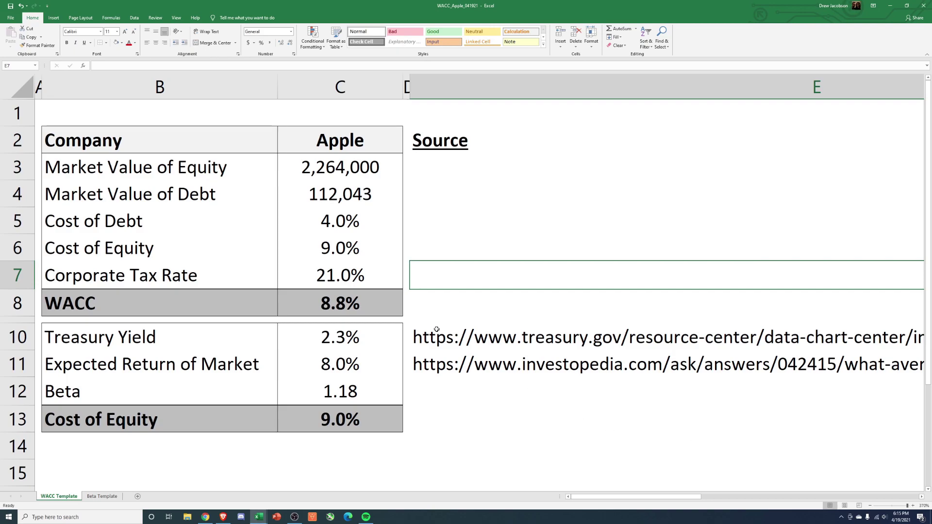
- Select Apple's Market Value of Equity in C3 and check the market cap on Yahoo Finance
click(187, 198)
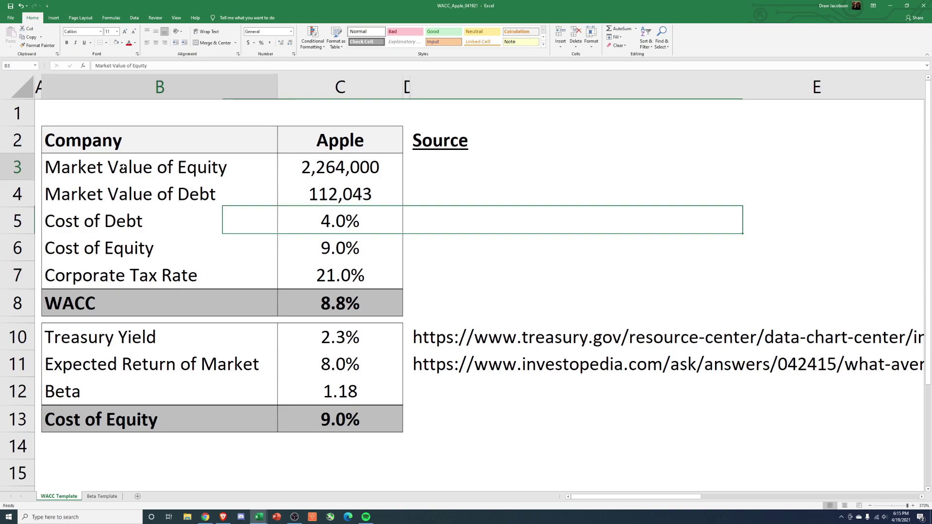
key(Up)
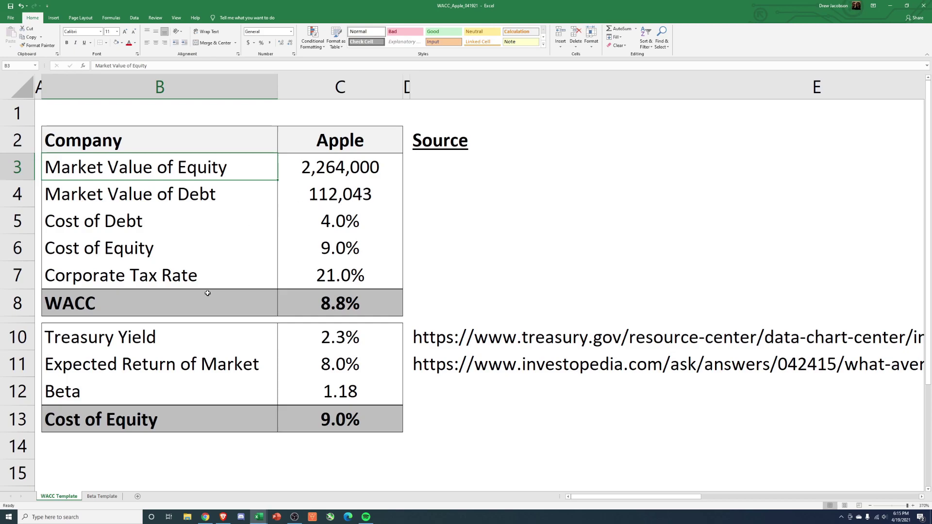
click(352, 172)
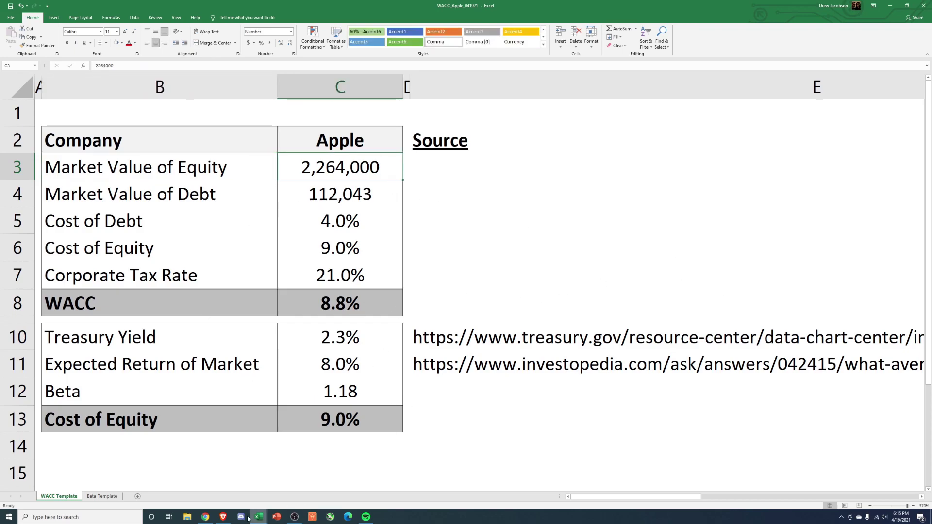
click(223, 517)
click(553, 9)
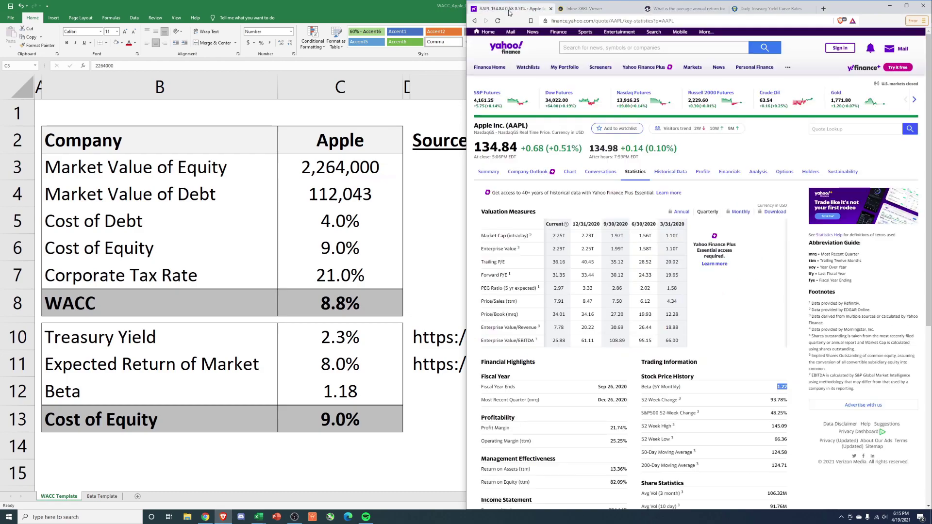
click(487, 173)
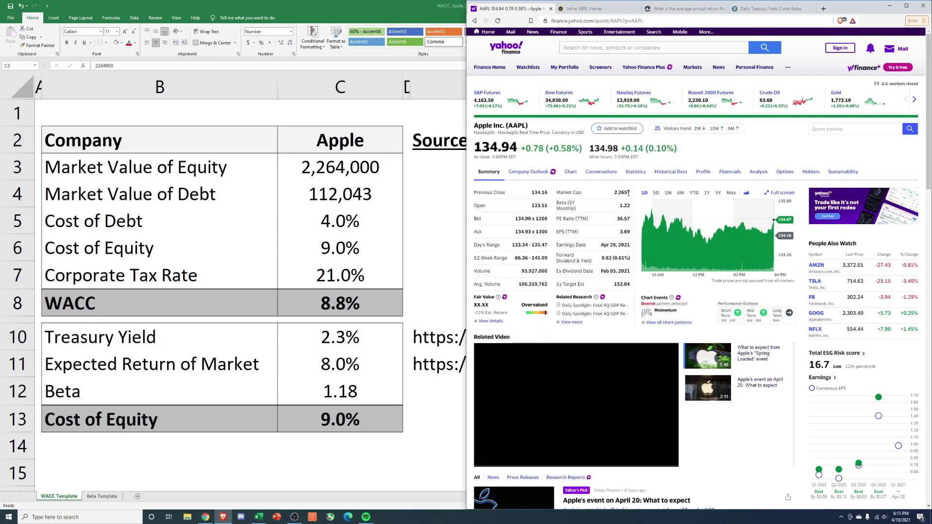
click(280, 175)
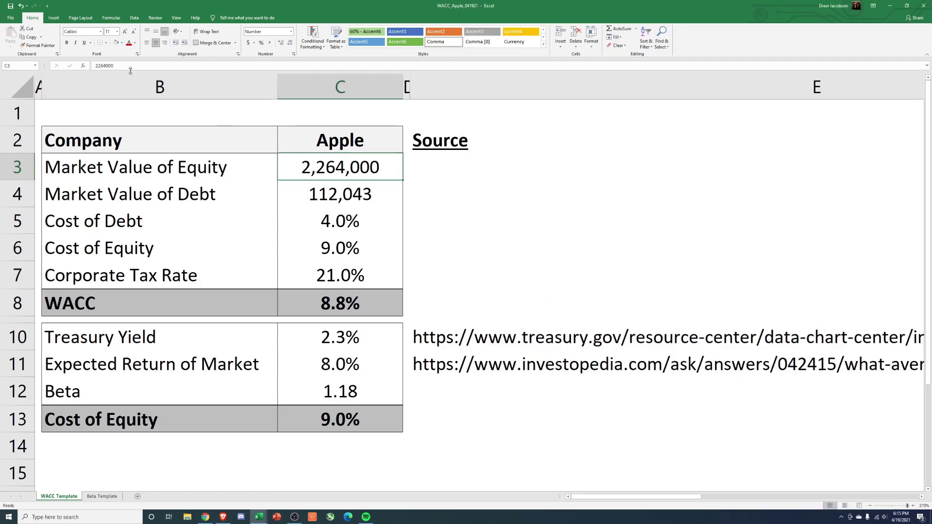
- Edit C3 so the equity value reads 2,265,000
key(F2)
key(BackSpace)
text(5)
key(Return)
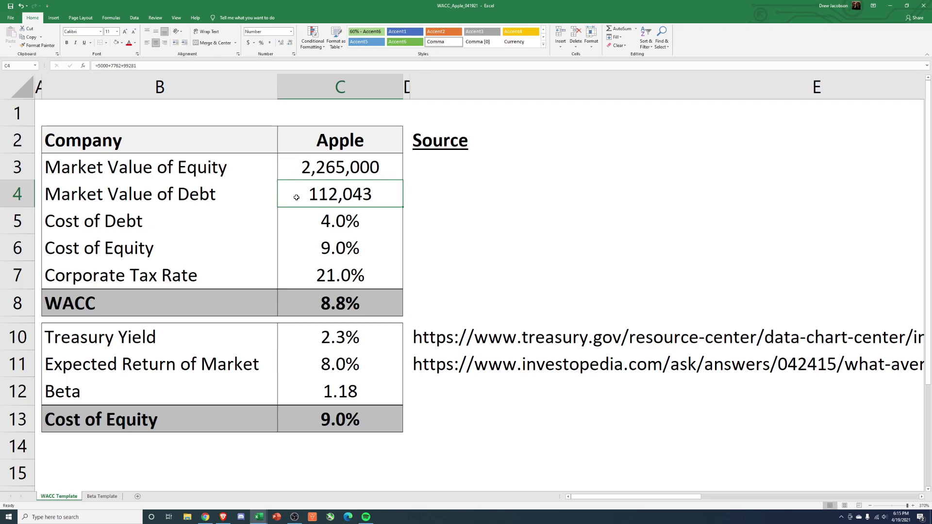
- Find the total term debt in Apple's 10-K debt note in the browser
click(223, 518)
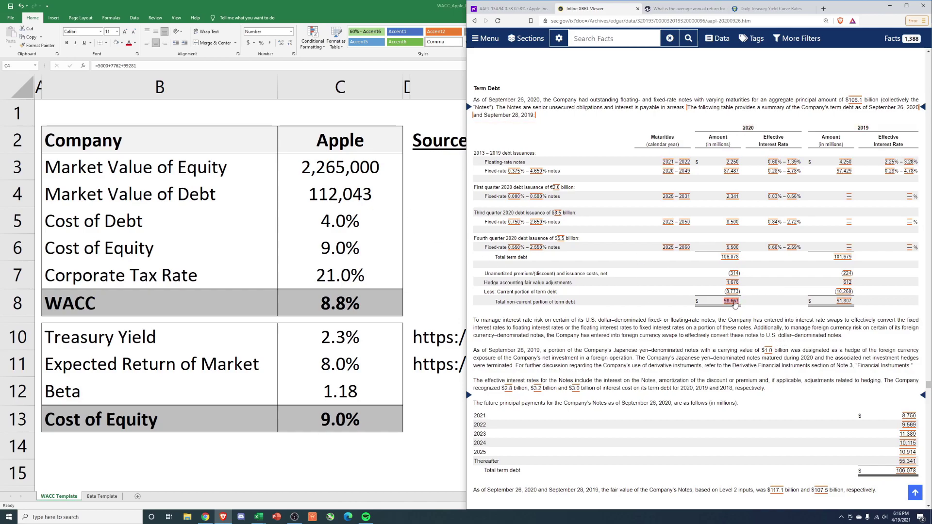
scroll(735, 303, up, 6)
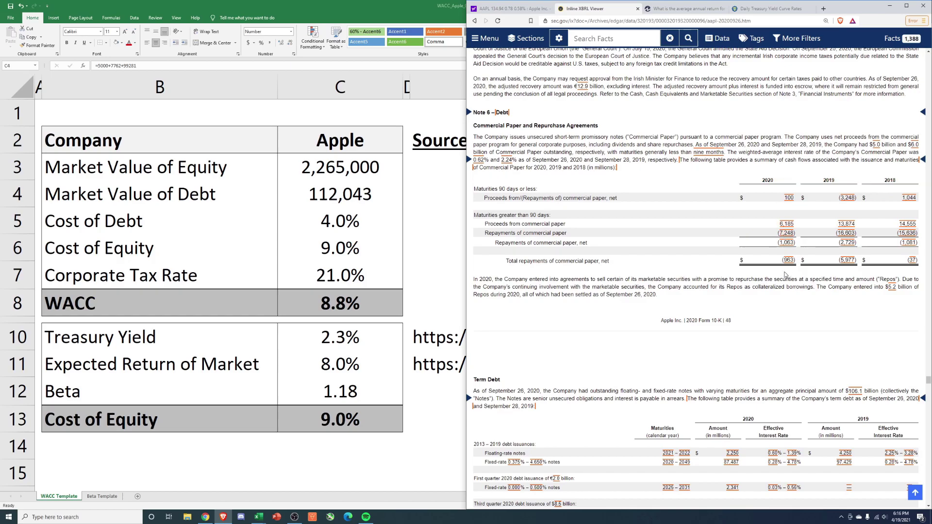
scroll(784, 274, up, 3)
scroll(781, 272, down, 8)
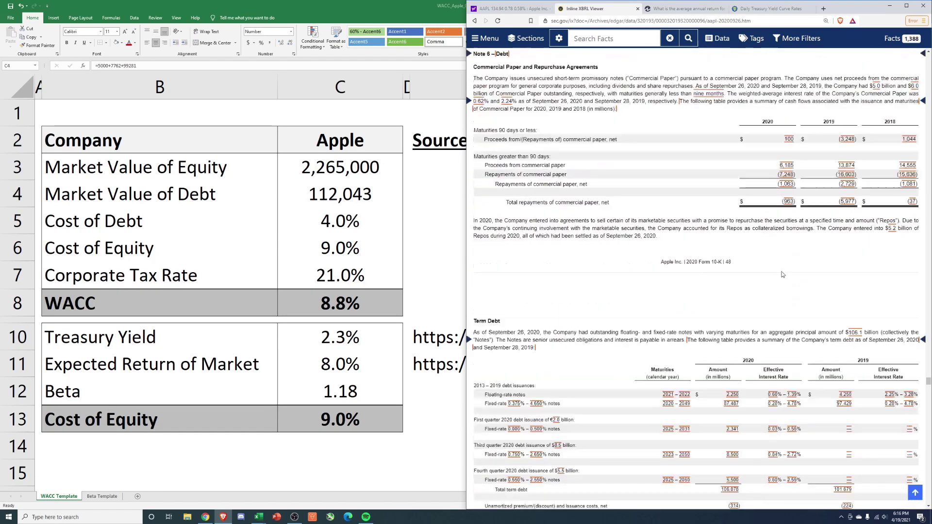
scroll(758, 275, down, 2)
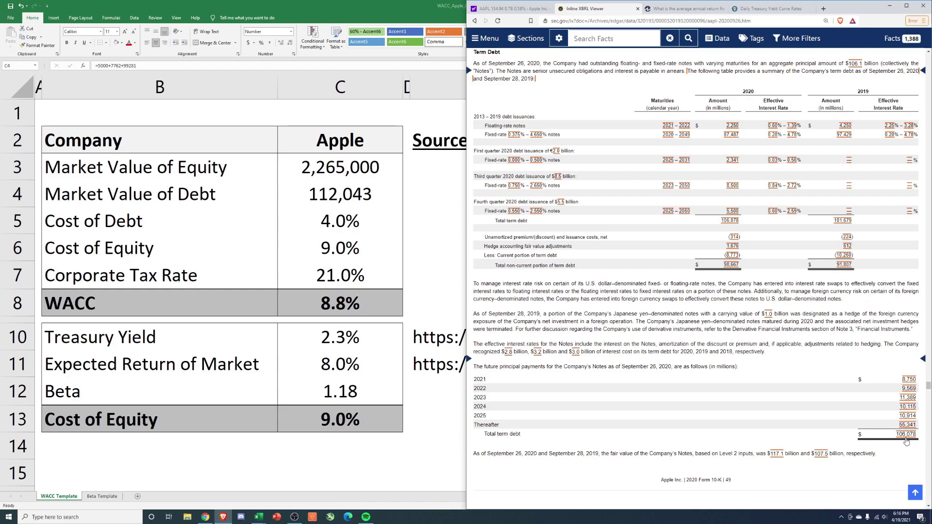
- Snap Excel to the left and enter 106,078 as the market value of debt in C4
click(340, 199)
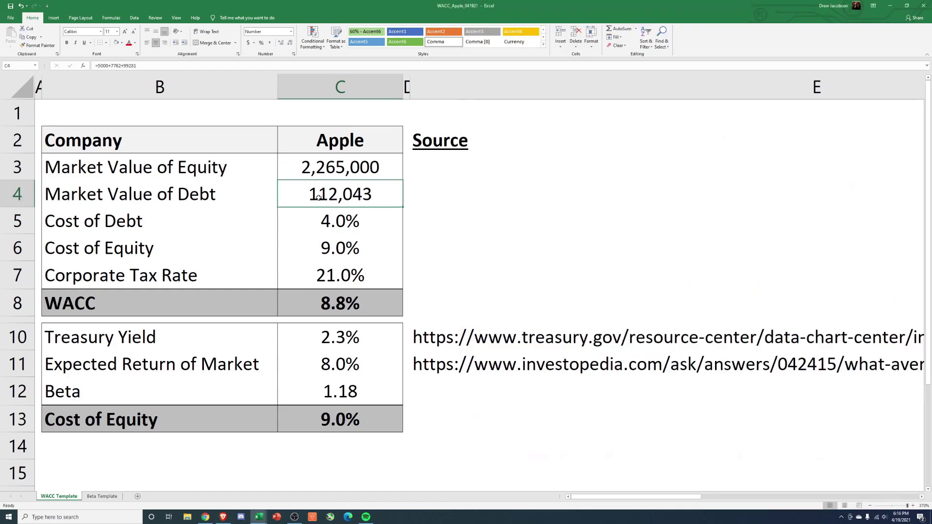
key(super+Left)
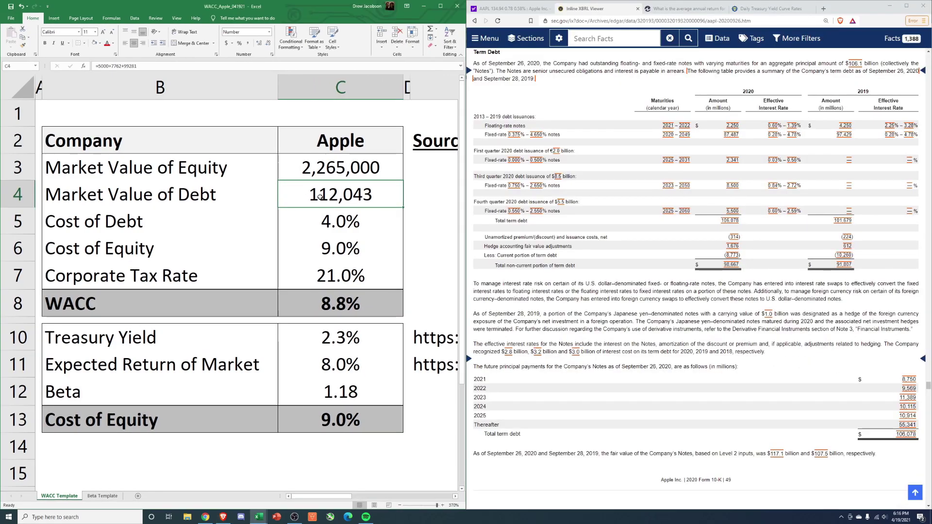
text(106)
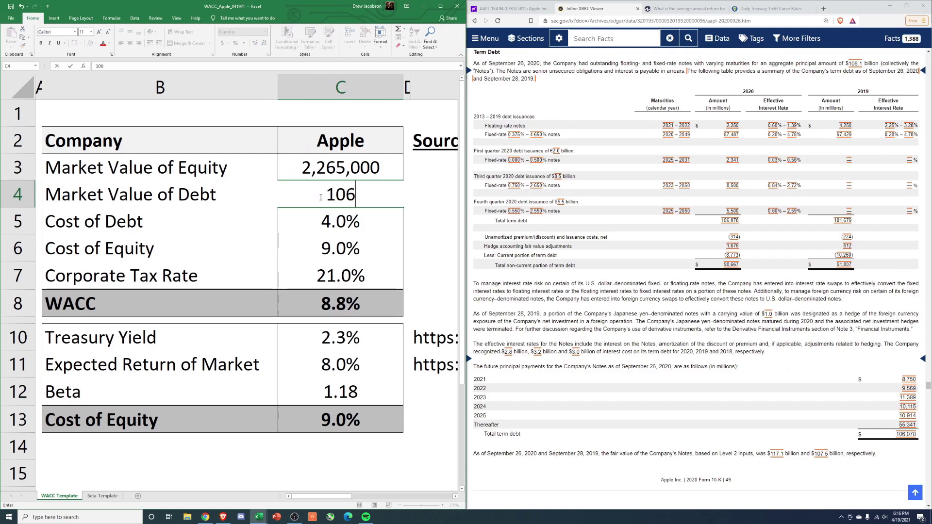
text(,078)
key(Return)
key(Up)
- Check the values and formulas in C3 through C6, then maximize the Excel window
click(342, 218)
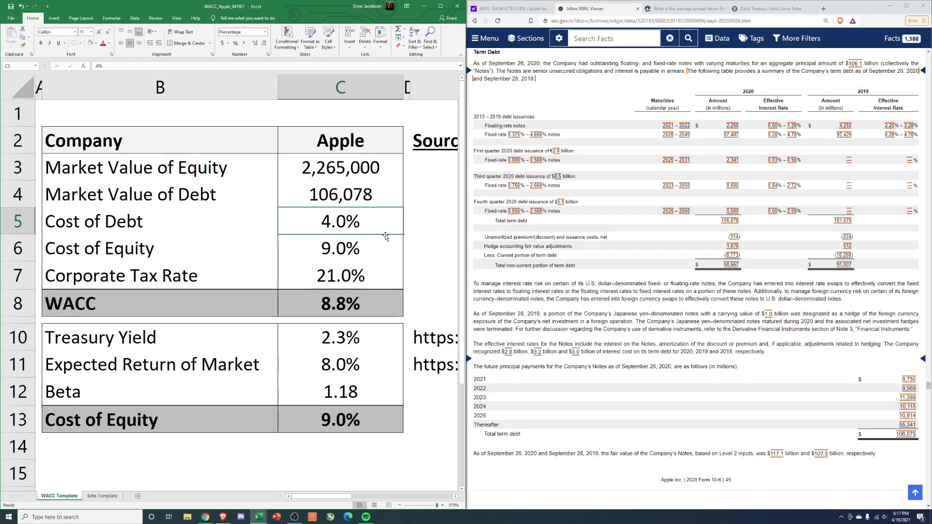
click(364, 243)
click(356, 222)
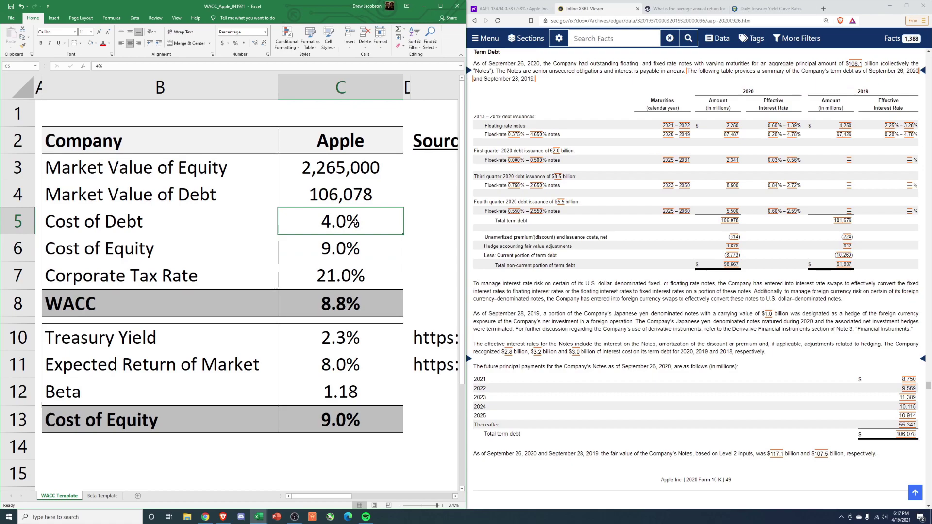
click(331, 185)
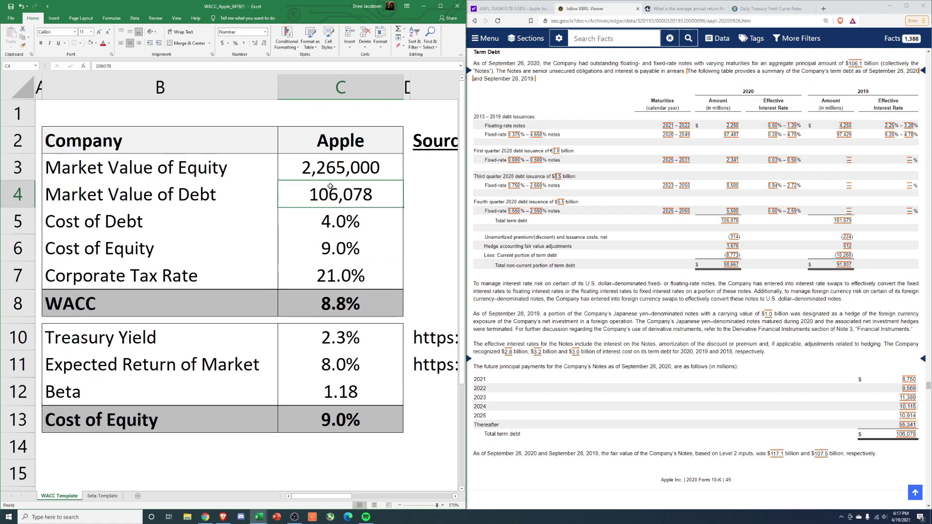
click(330, 156)
click(323, 187)
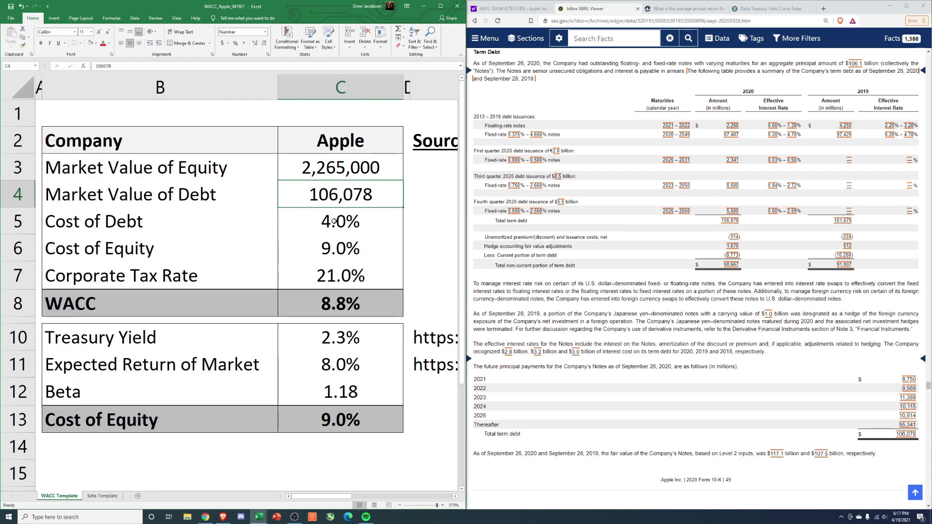
click(327, 227)
click(328, 250)
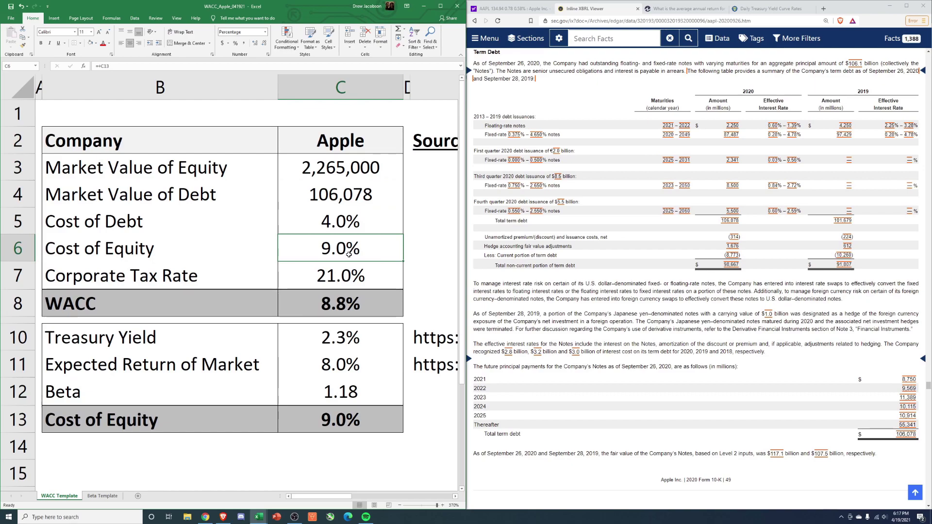
click(441, 6)
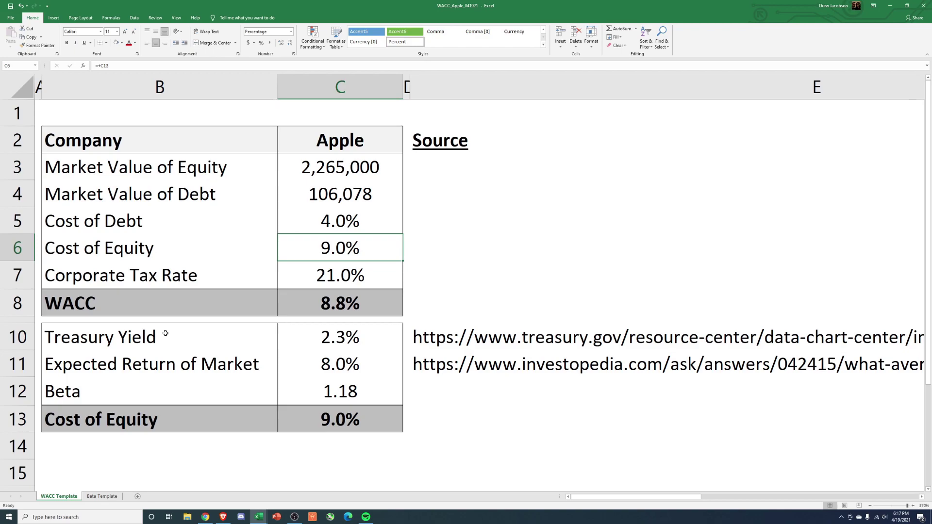
click(151, 338)
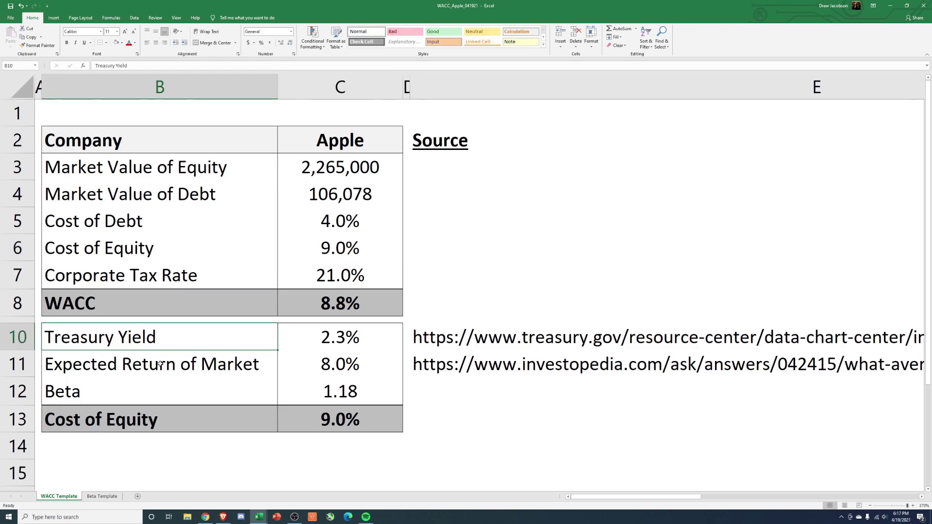
click(348, 346)
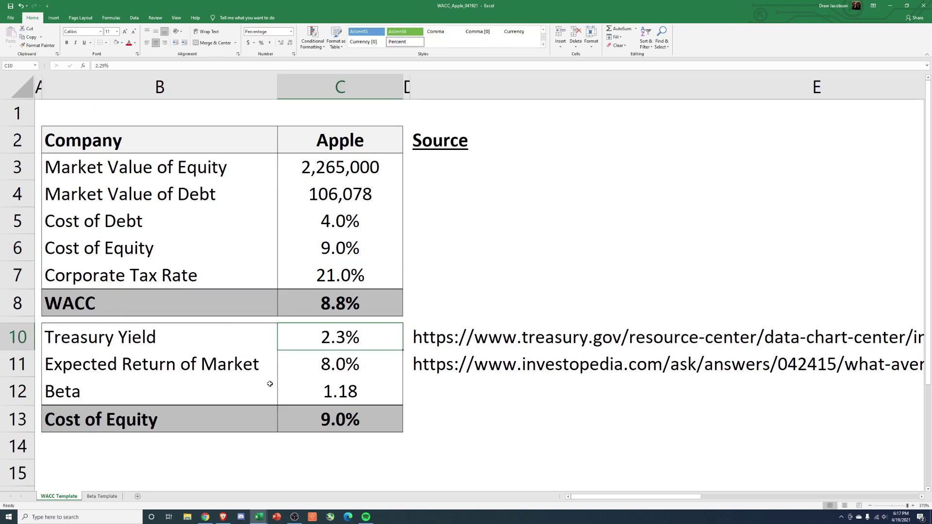
click(224, 517)
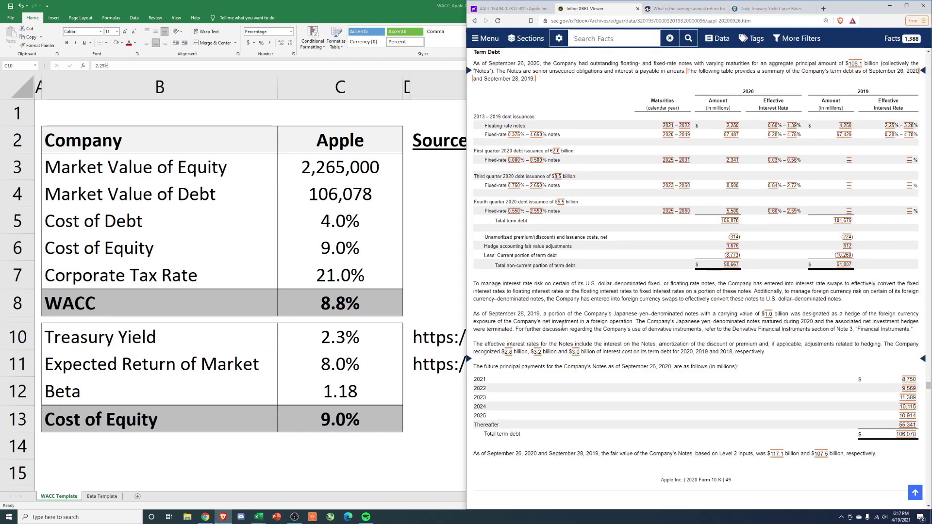
click(750, 8)
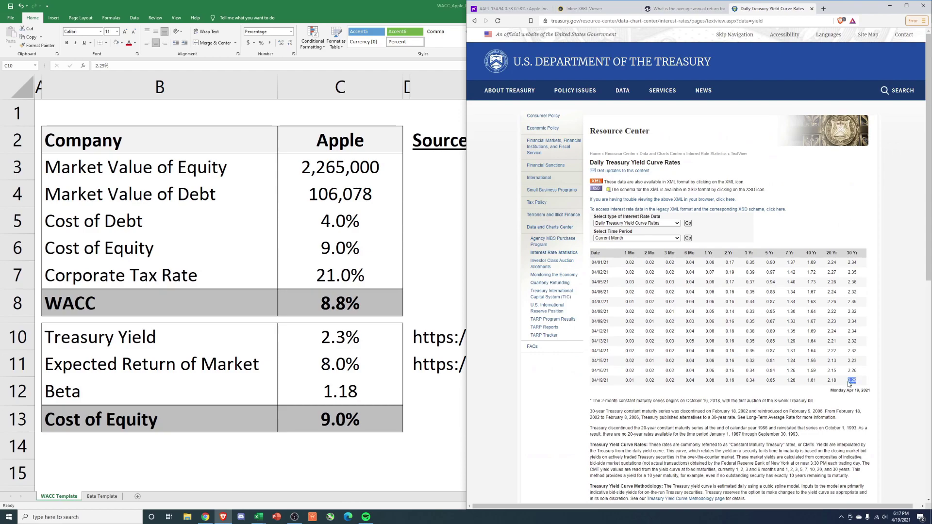
click(557, 399)
key(super+Up)
key(Down)
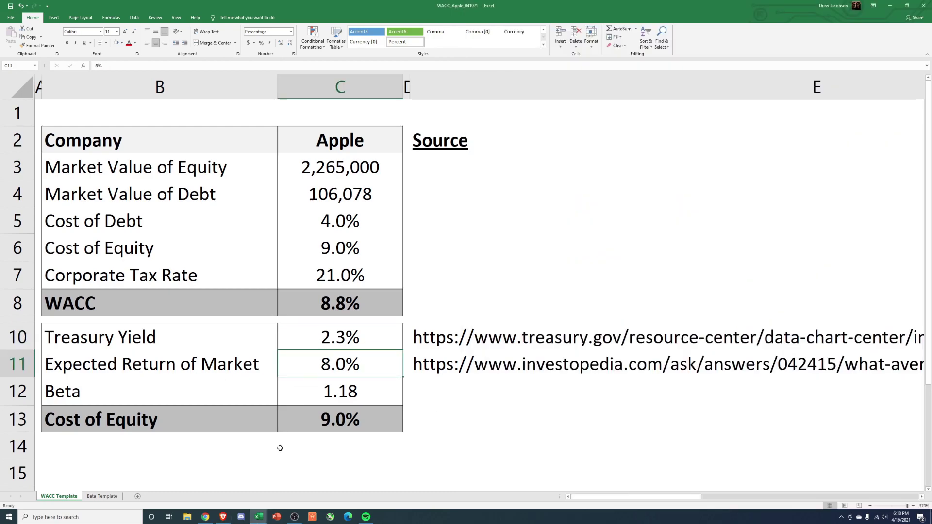
click(223, 518)
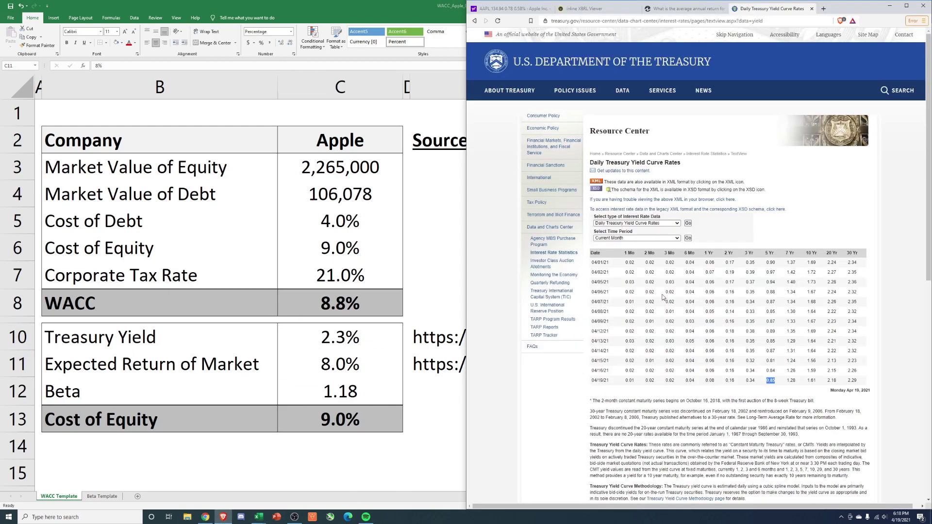
click(699, 8)
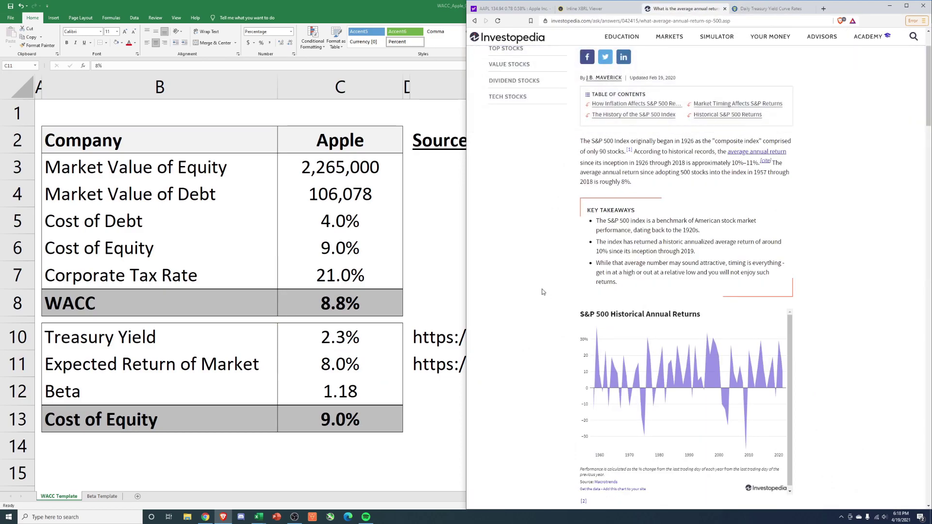
scroll(543, 292, up, 2)
drag(582, 215, 690, 248)
click(658, 263)
click(689, 258)
drag(633, 256, 617, 256)
click(528, 281)
click(350, 366)
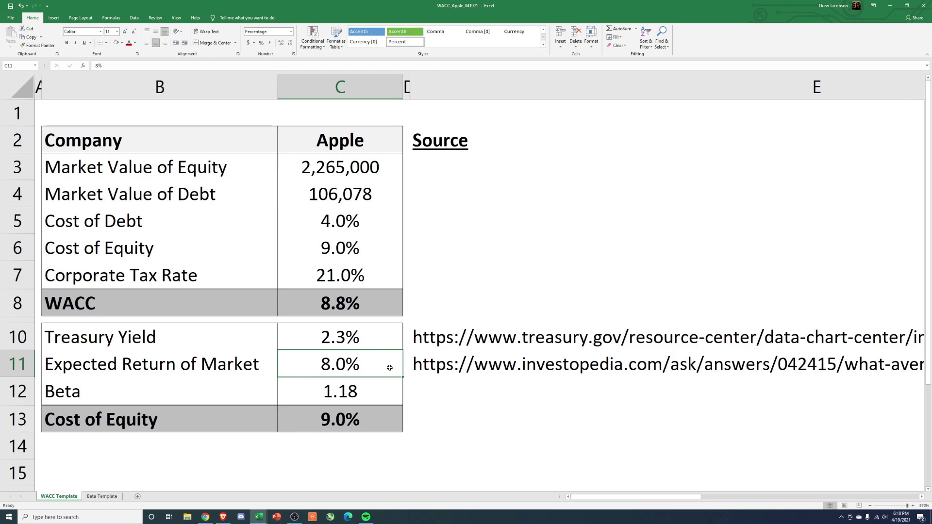
click(378, 392)
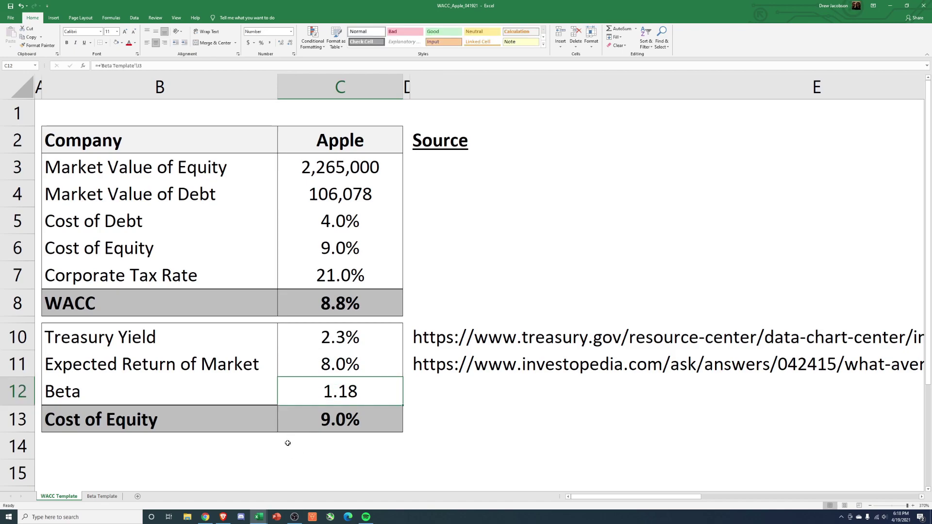
- Switch to the Beta Template sheet and review the Apple and SPY close and percent-change columns C–F
click(103, 497)
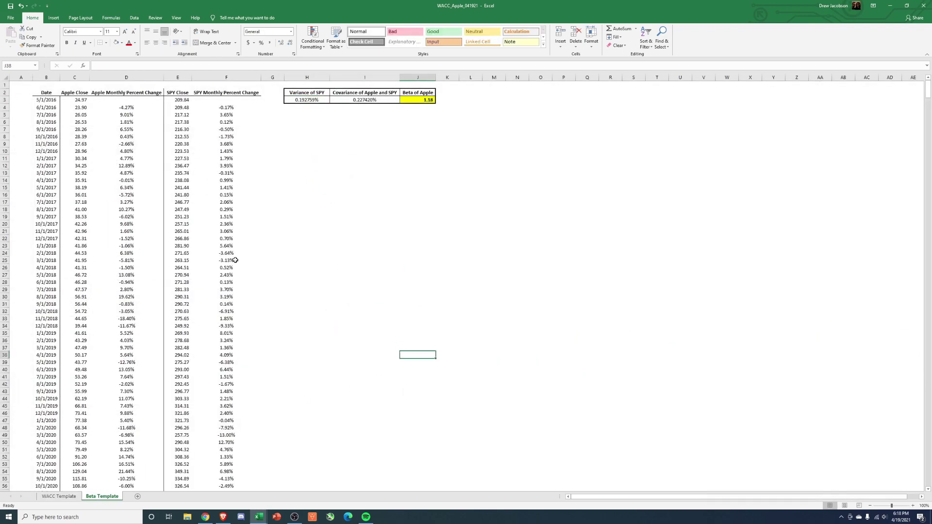
ctrl+scroll(443, 320, up, 3)
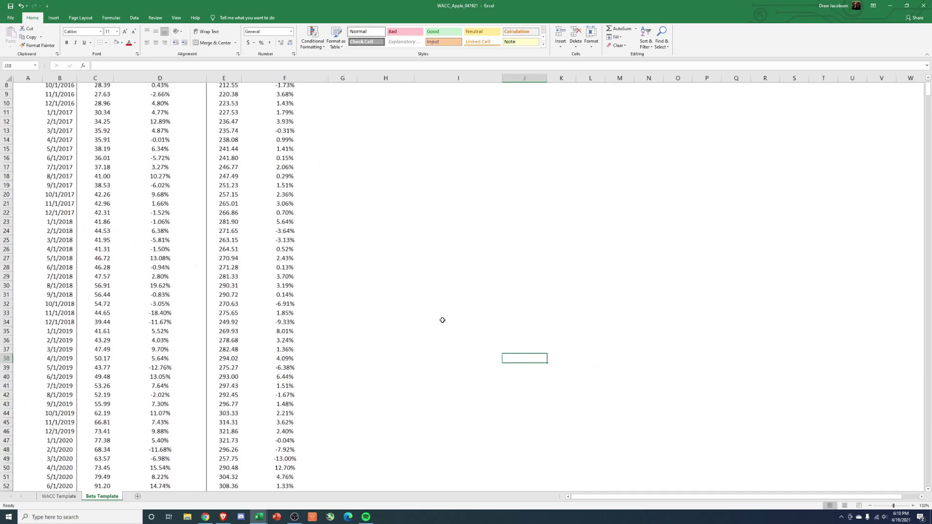
click(109, 78)
click(192, 78)
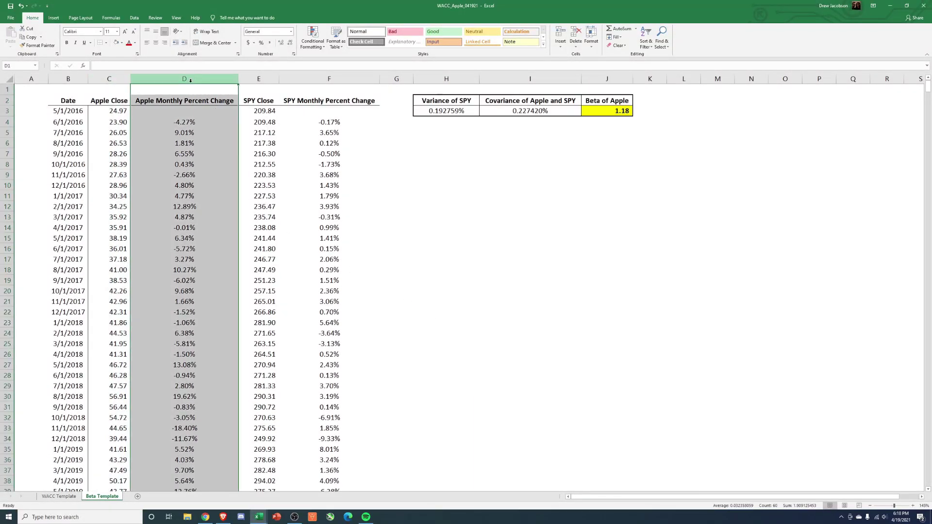
click(259, 78)
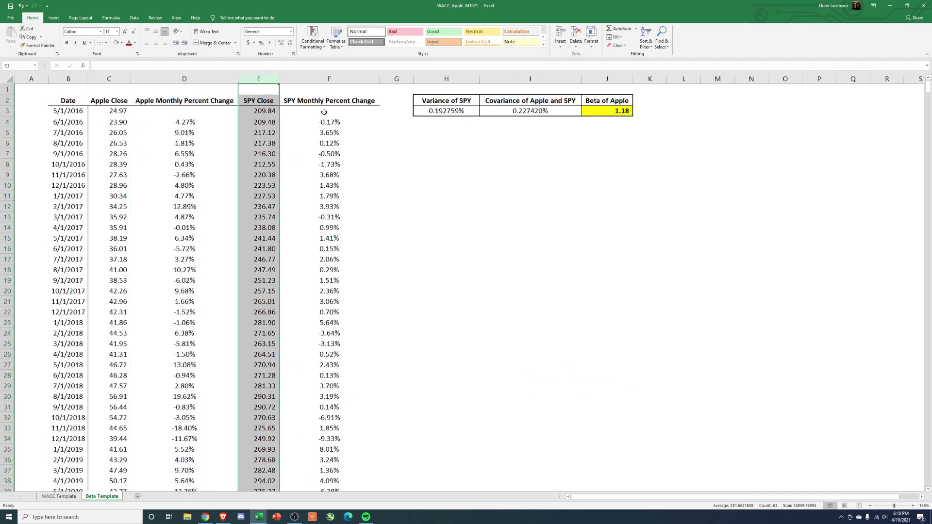
click(329, 78)
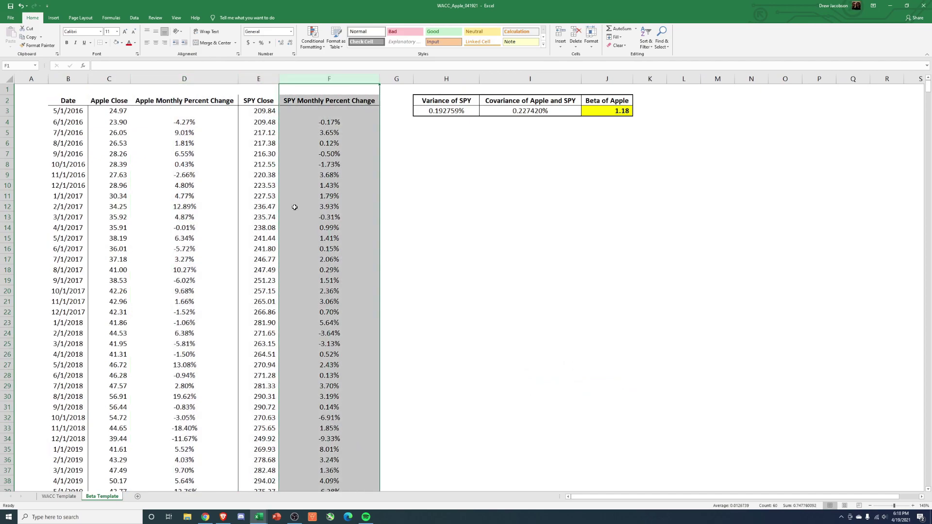
- Review the data range from 5/1/2016 to 4/1/2021 and Apple's first closing price
click(78, 111)
scroll(119, 236, down, 1)
scroll(119, 236, down, 15)
key(ctrl+Down)
scroll(86, 243, up, 8)
scroll(85, 250, up, 8)
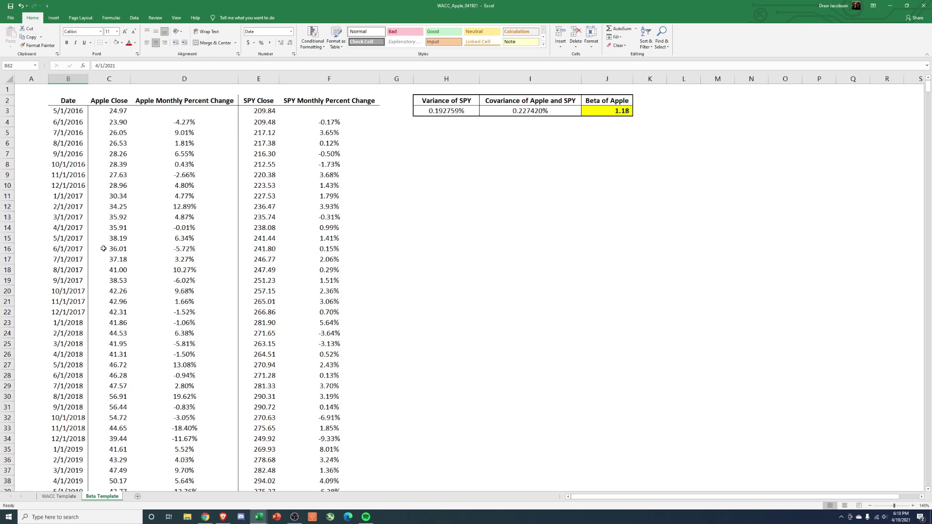
click(73, 111)
scroll(86, 247, down, 16)
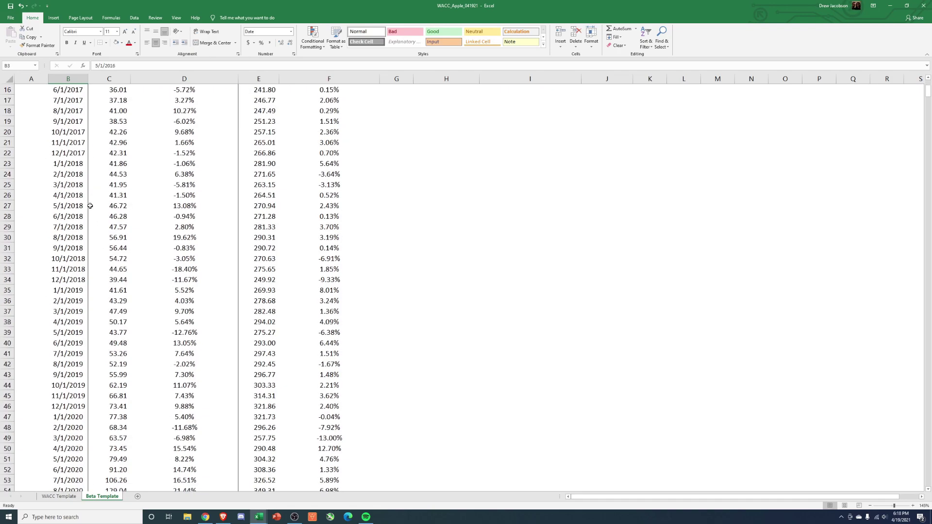
click(73, 227)
scroll(74, 229, up, 16)
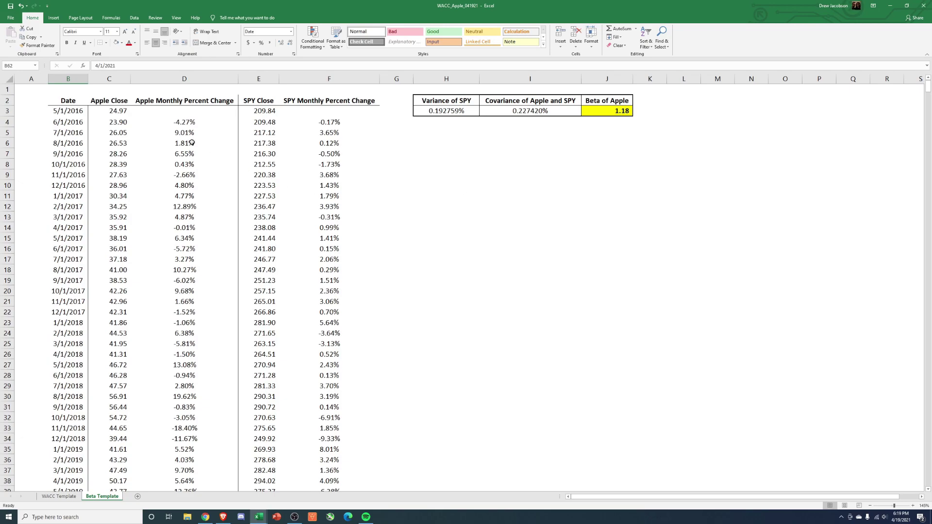
click(122, 109)
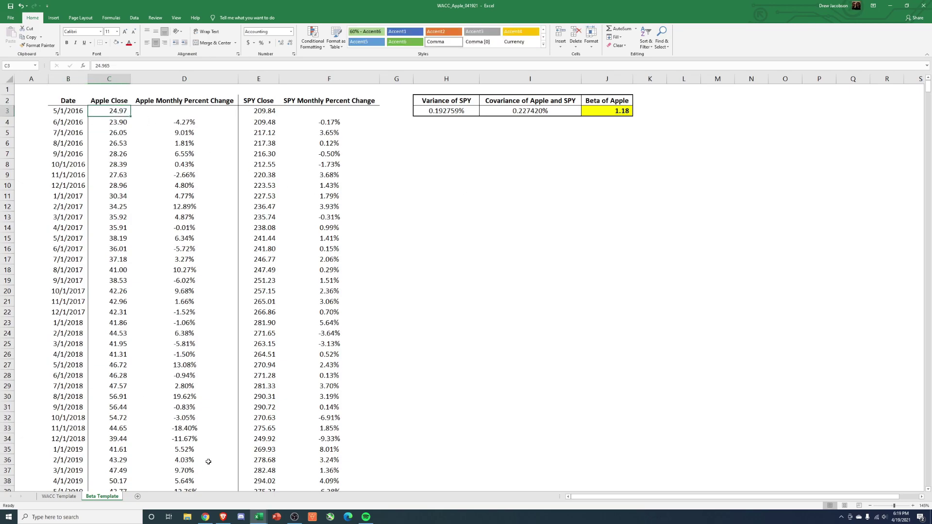
- Open AAPL's Historical Data page on Yahoo Finance in a maximized browser
click(223, 517)
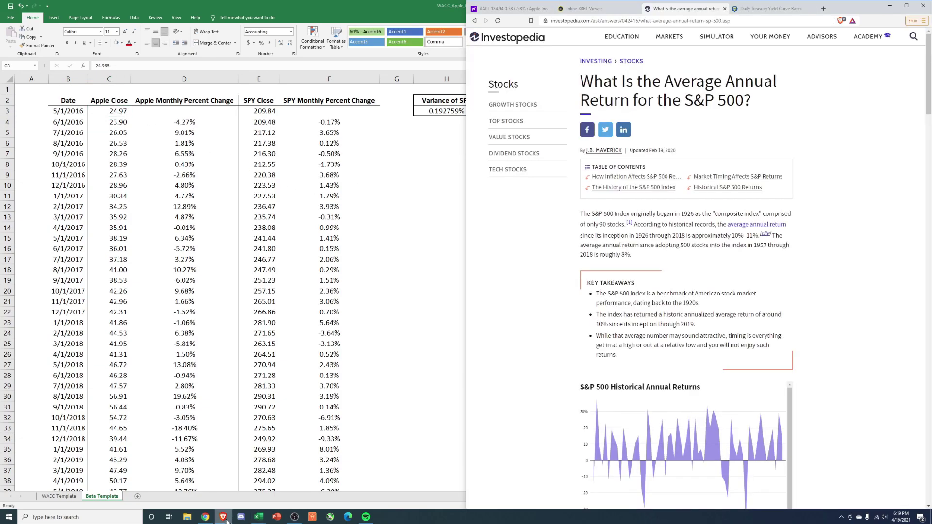
click(907, 5)
click(58, 5)
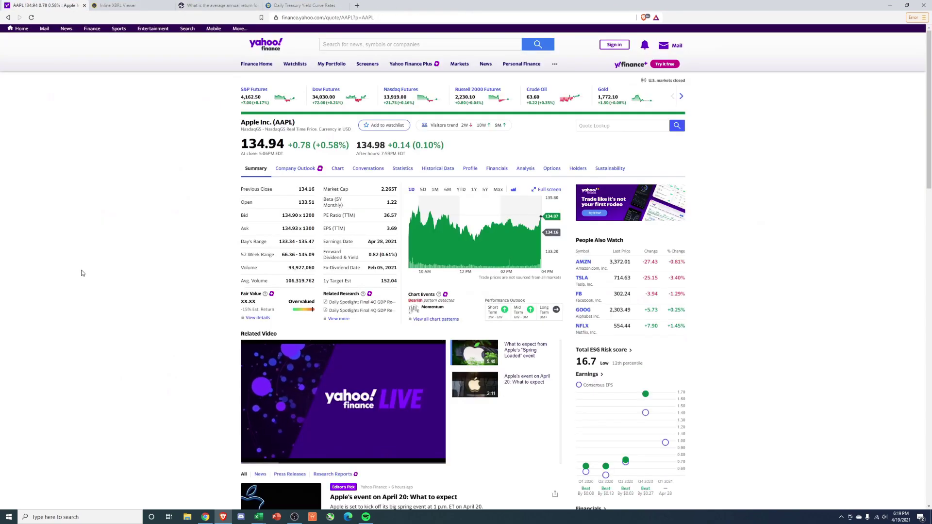
click(444, 170)
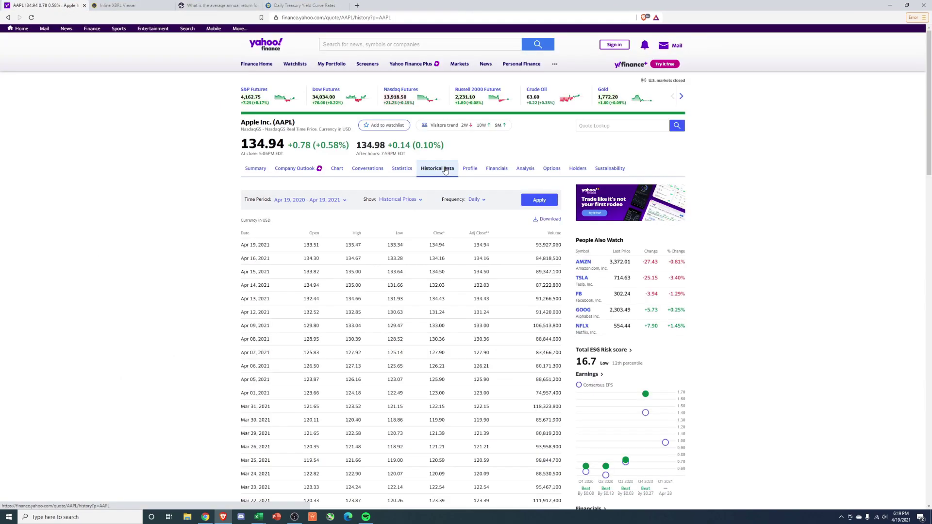
- Set the time period to 5Y and frequency to Monthly, then apply
click(326, 200)
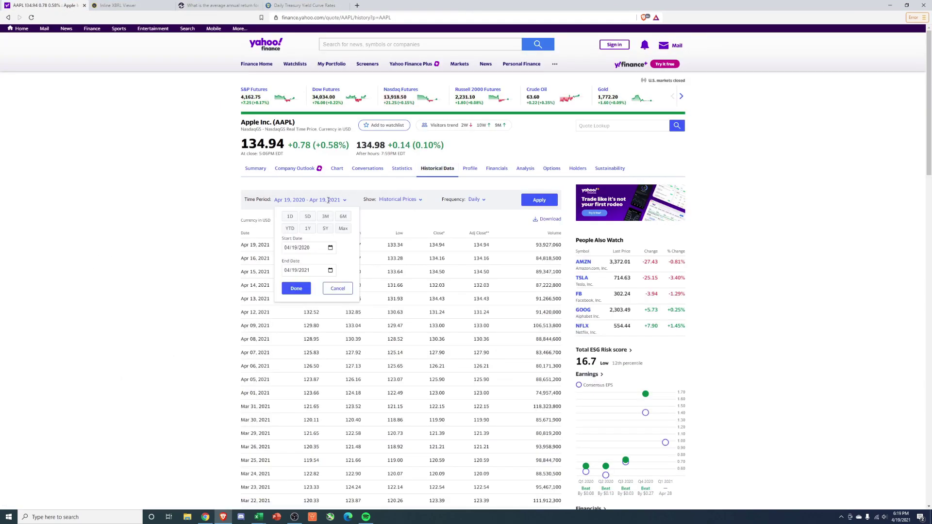
click(325, 229)
click(474, 200)
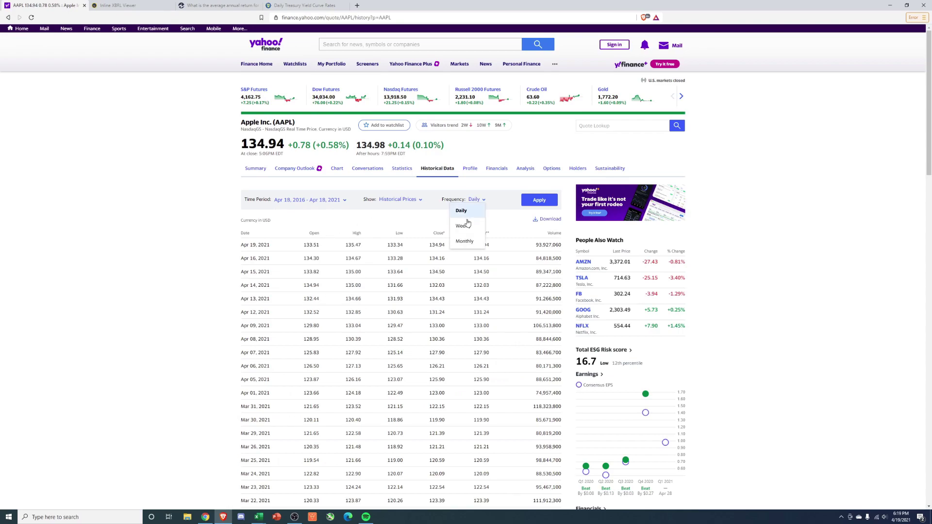
click(465, 241)
click(545, 202)
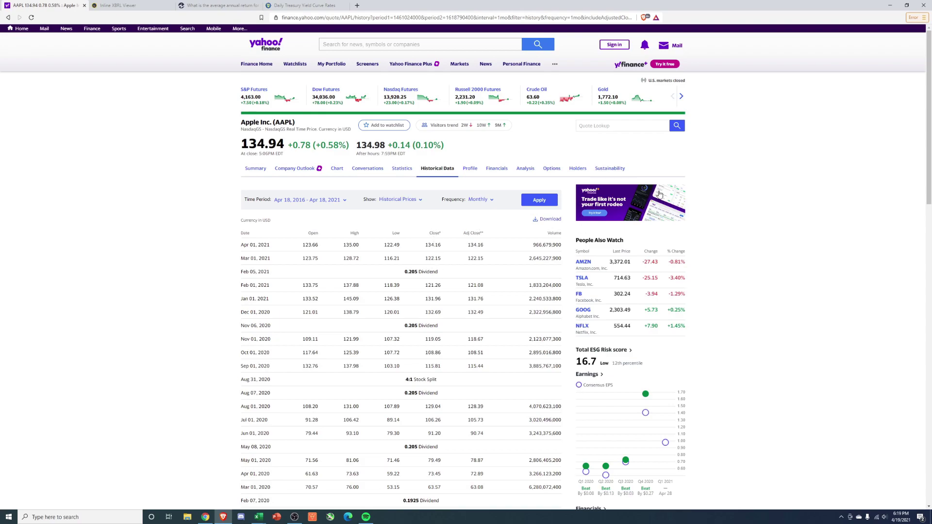
- Check the SPY Close column in Excel, then open SPY's historical data on Yahoo Finance
click(891, 5)
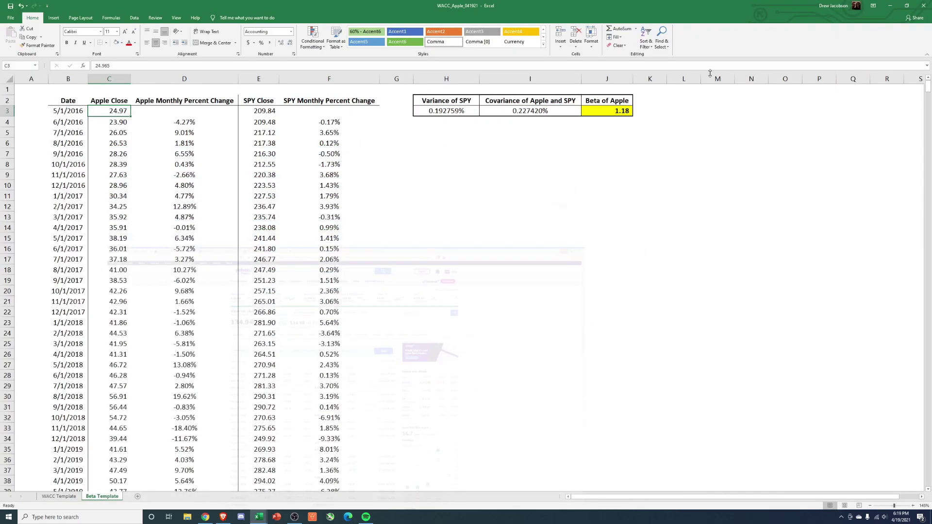
click(252, 100)
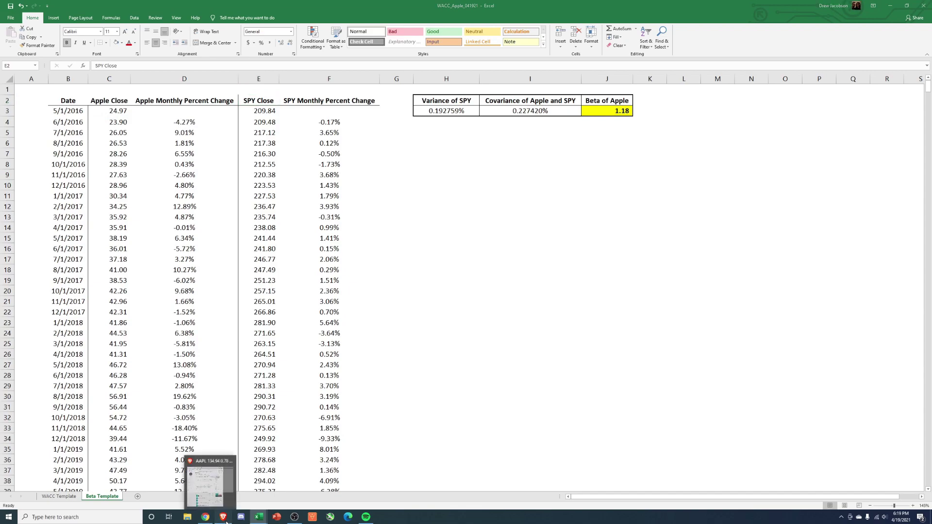
click(207, 518)
click(407, 44)
text(spy)
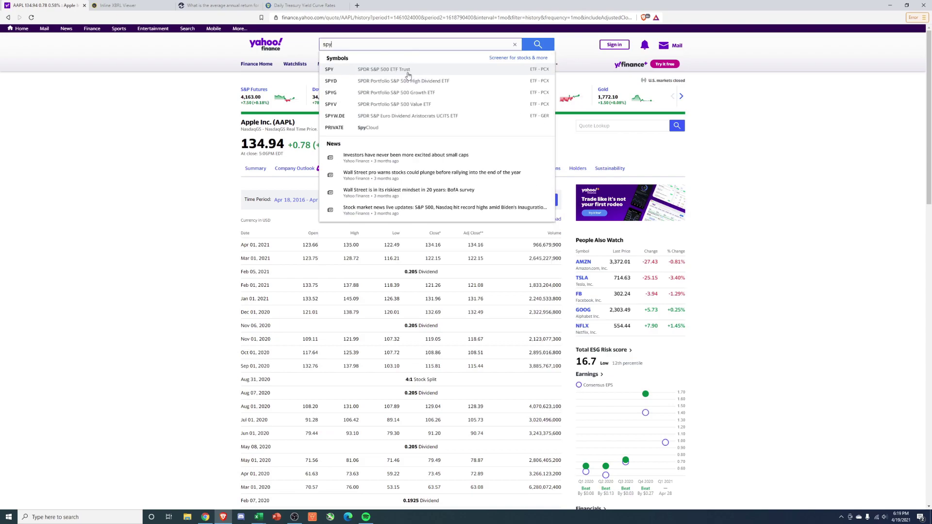
click(372, 70)
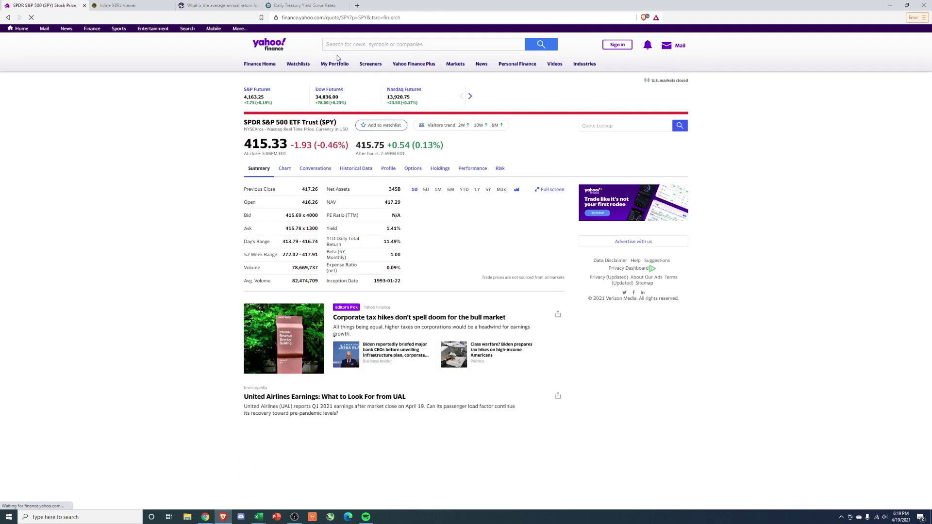
click(367, 173)
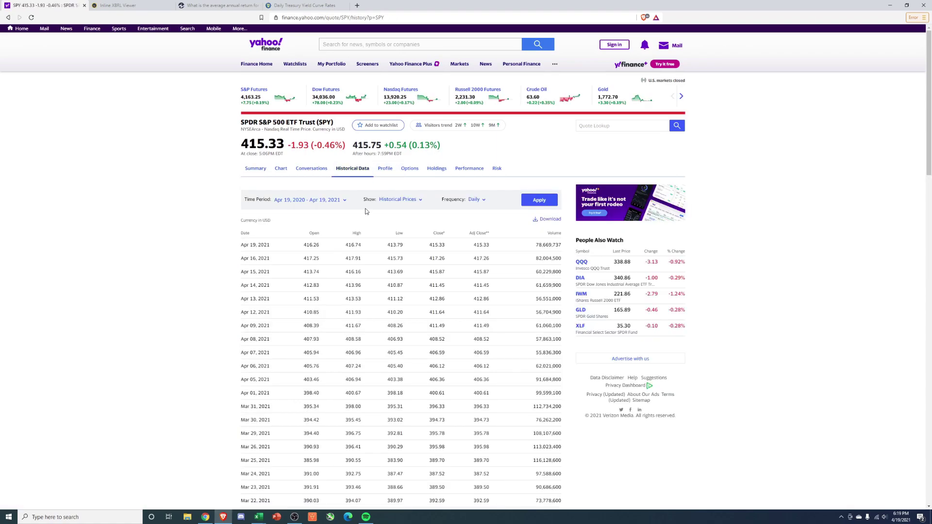
- Load SPY's 5Y monthly prices and minimize the browser back to Excel
click(306, 200)
click(325, 228)
click(474, 200)
click(470, 241)
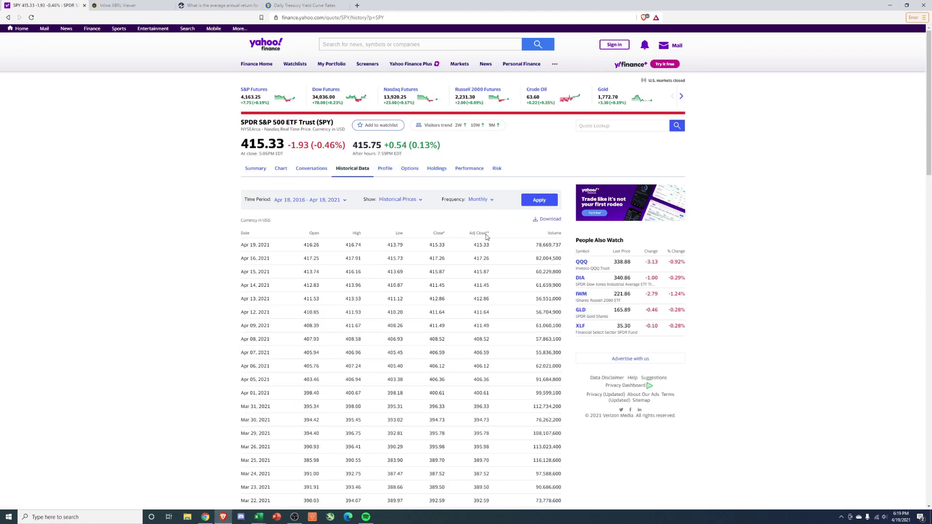
click(539, 201)
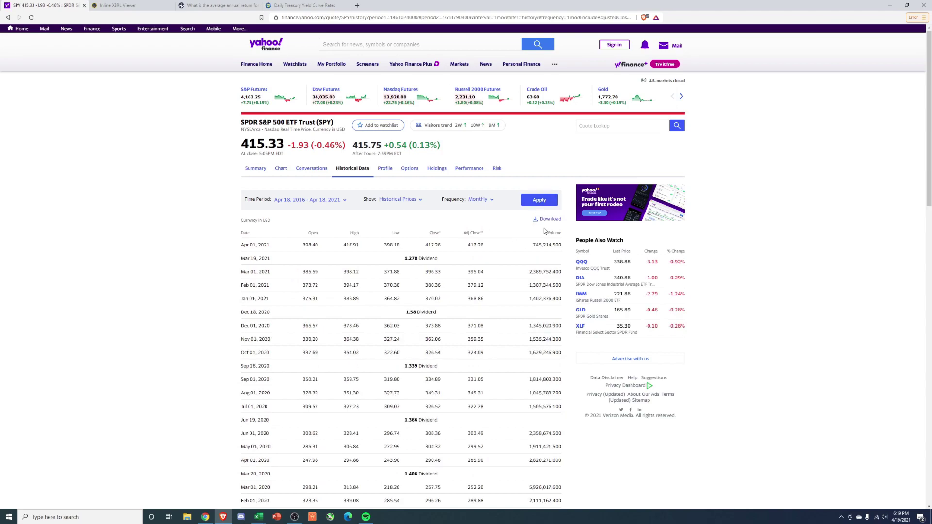
click(890, 5)
- Review the monthly return formula in D4 and the SPY variance formula's input range
drag(266, 111, 278, 312)
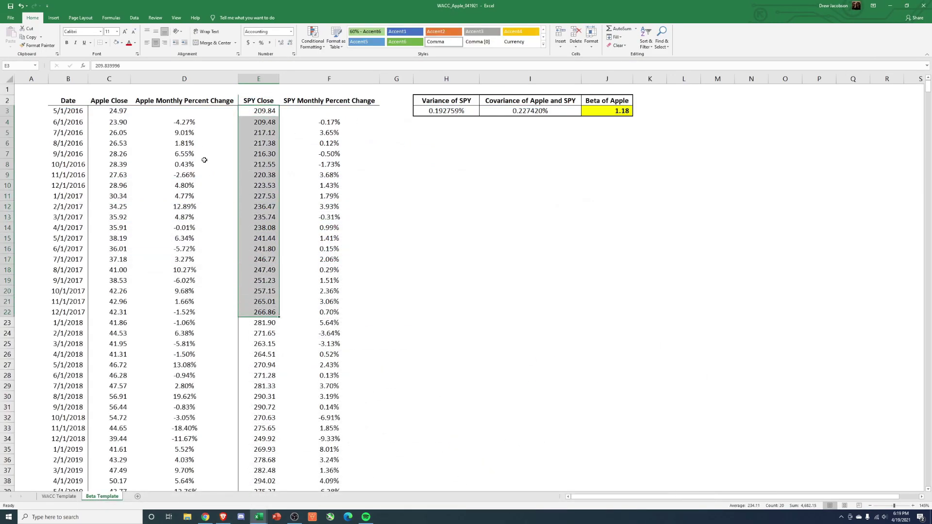
click(193, 122)
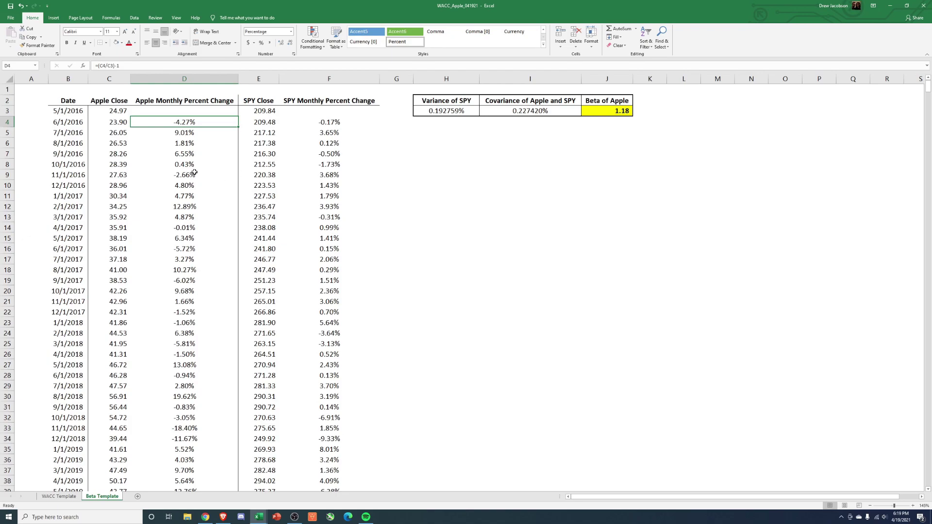
key(F2)
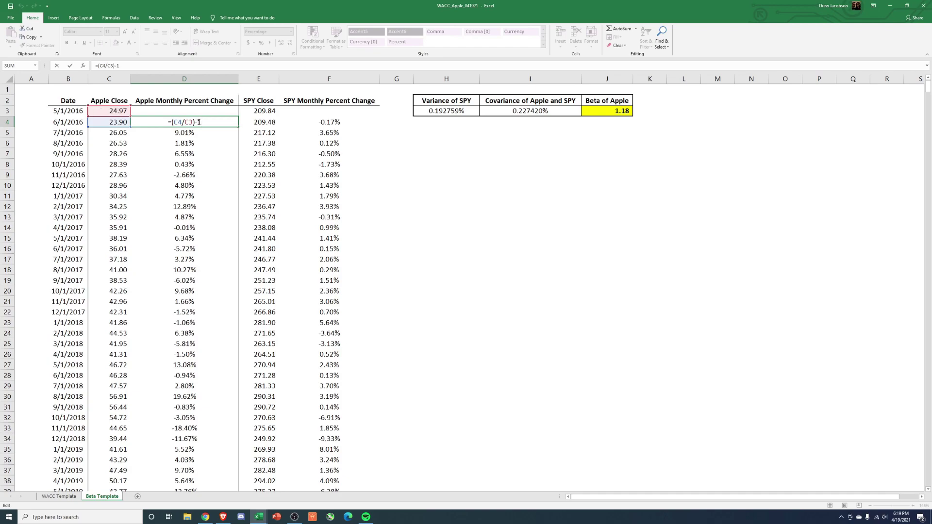
key(Escape)
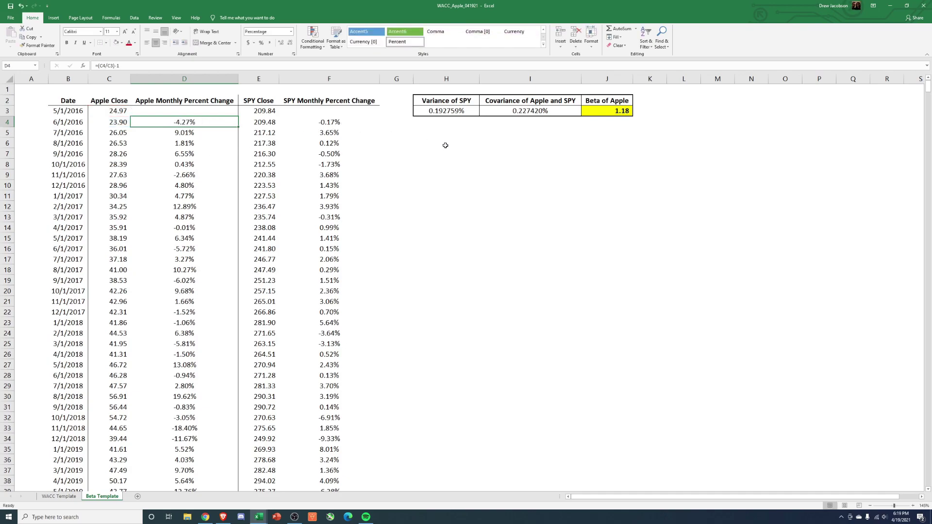
click(436, 112)
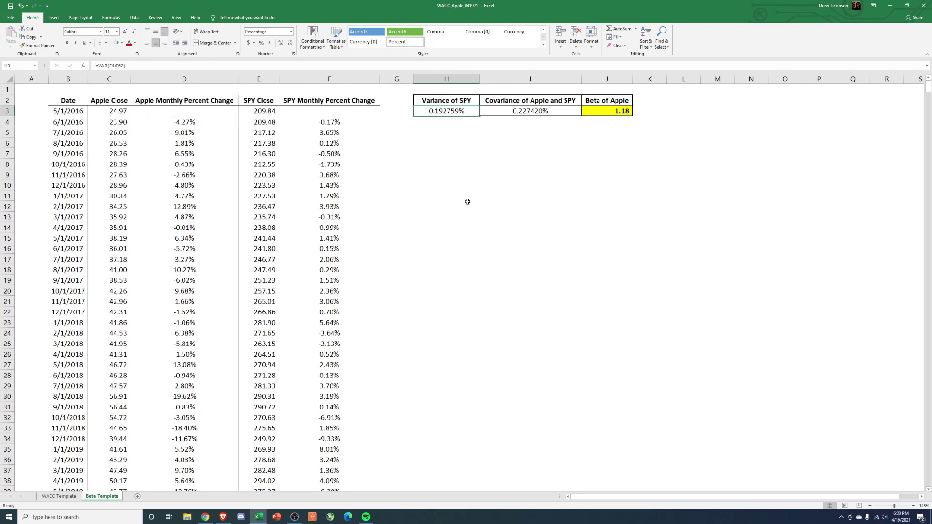
key(F2)
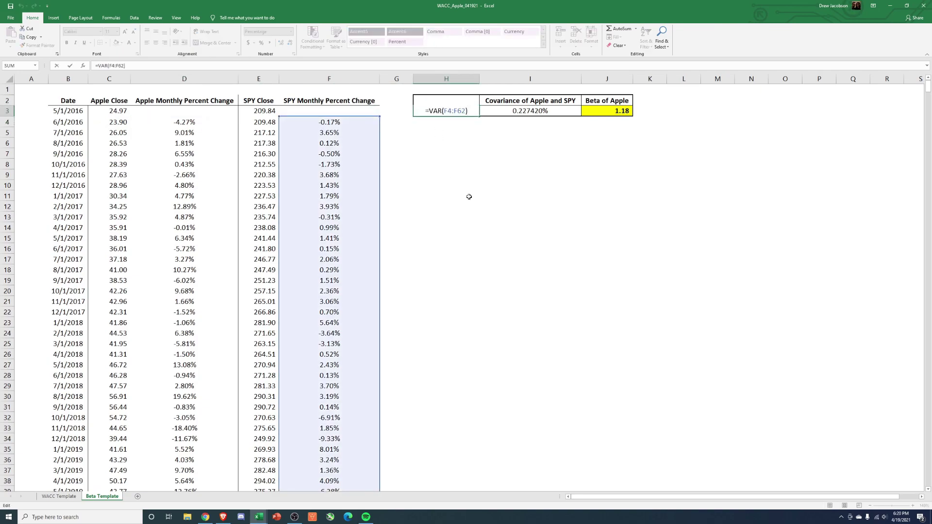
key(Escape)
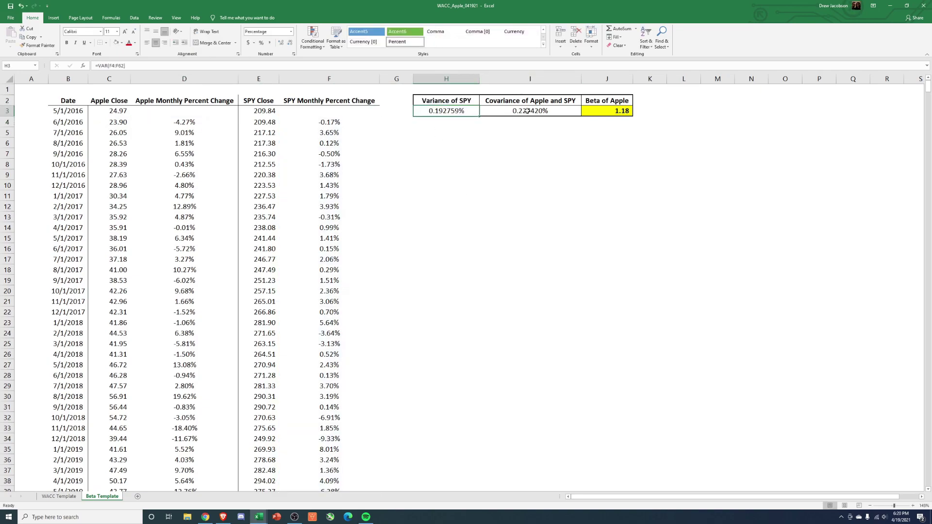
- Enter =COVAR(D4:D62,F4:F62) in I3 and check the =+I3/H3 beta formula in J3
key(Right)
key(F2)
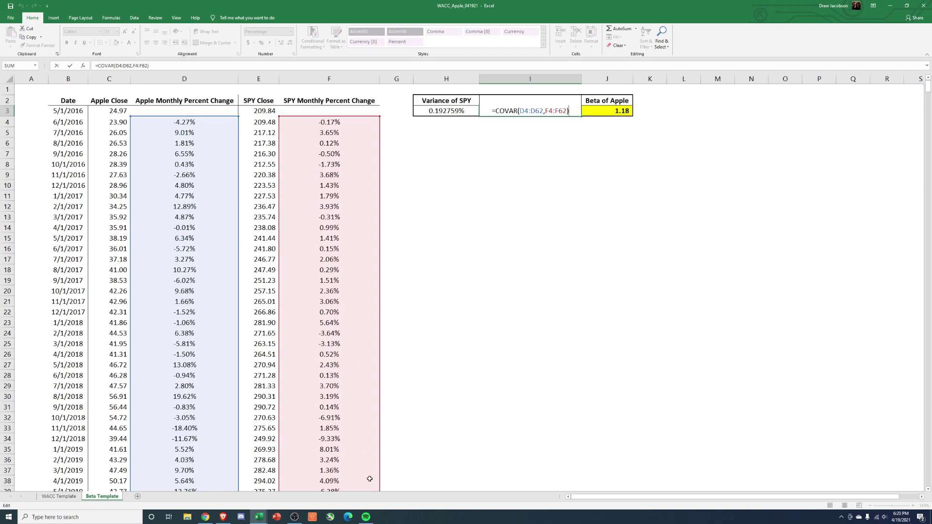
key(Tab)
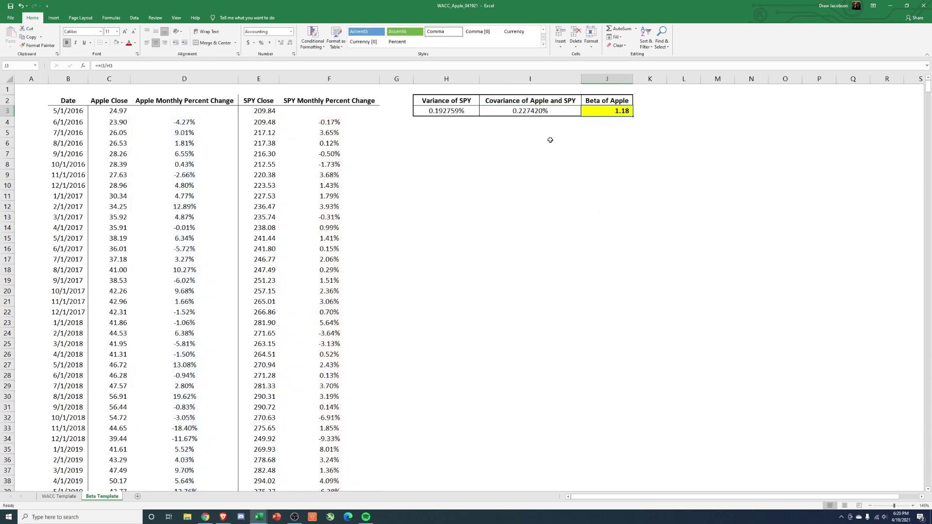
key(F2)
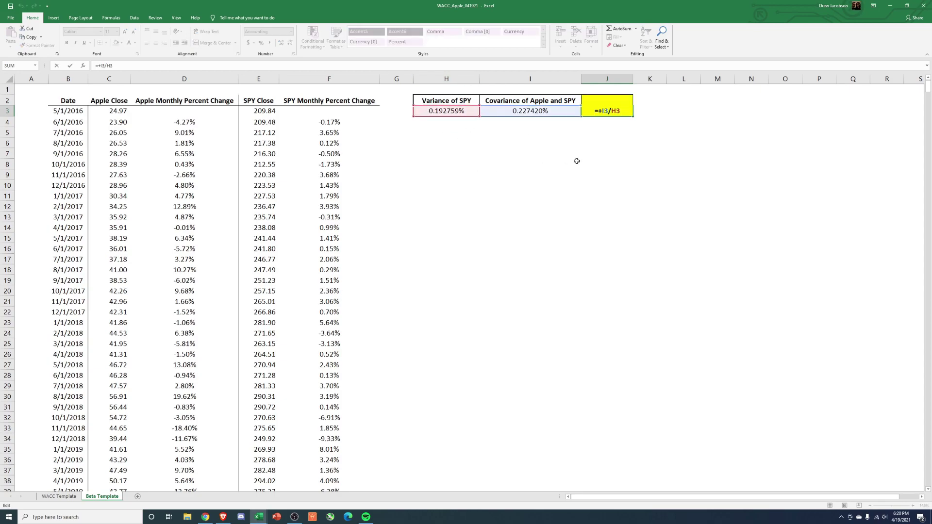
click(597, 154)
key(Up)
key(Up)
key(Up)
key(Up)
- Look up AAPL on Yahoo Finance to compare its listed beta, then return to Excel
click(223, 517)
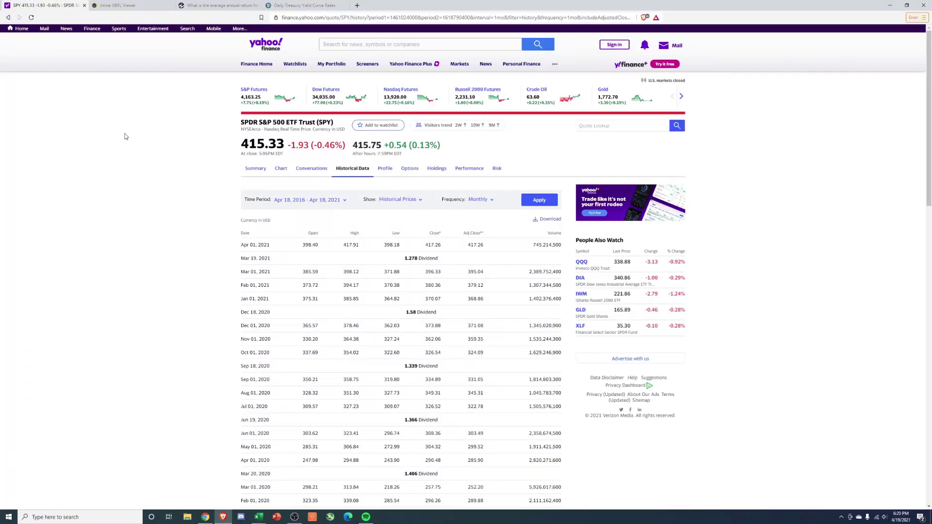
click(344, 44)
text(AAPL)
click(376, 69)
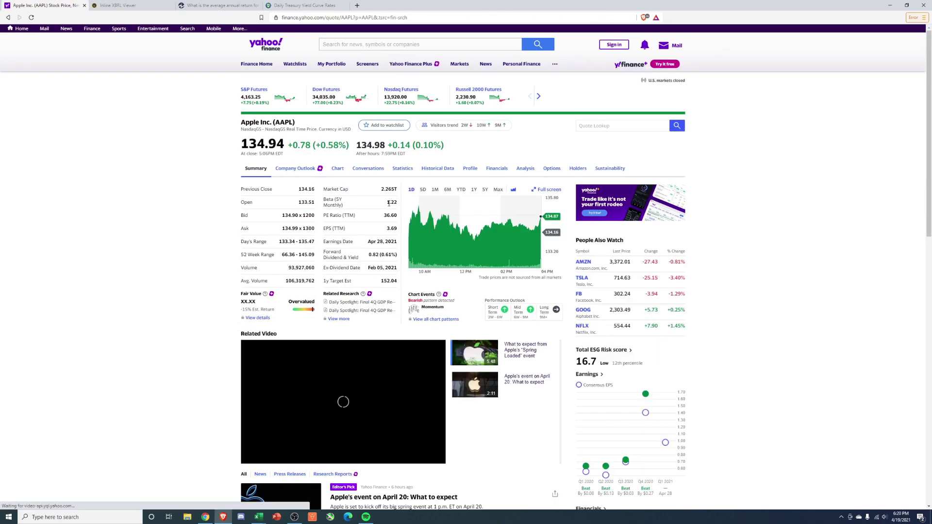
key(alt+Tab)
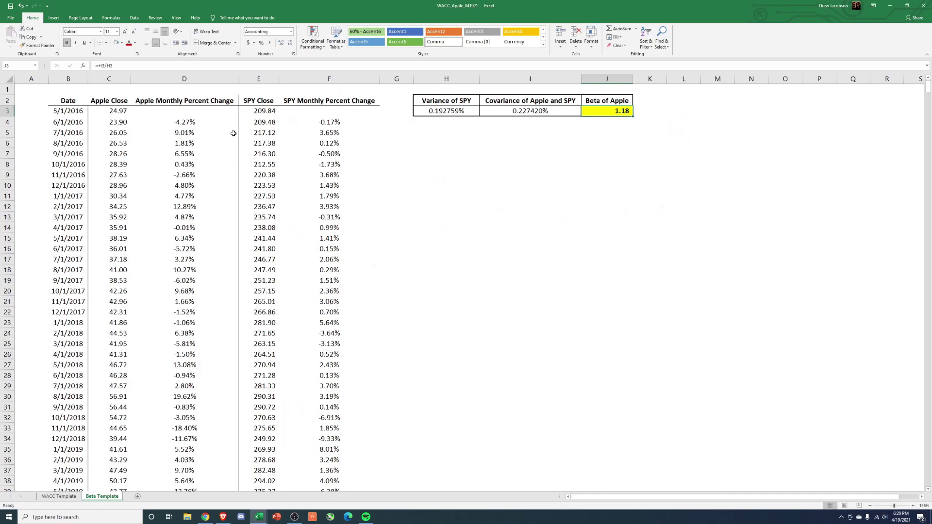
drag(121, 111, 120, 270)
click(121, 270)
click(607, 111)
key(alt+Tab)
key(alt+Tab)
click(562, 198)
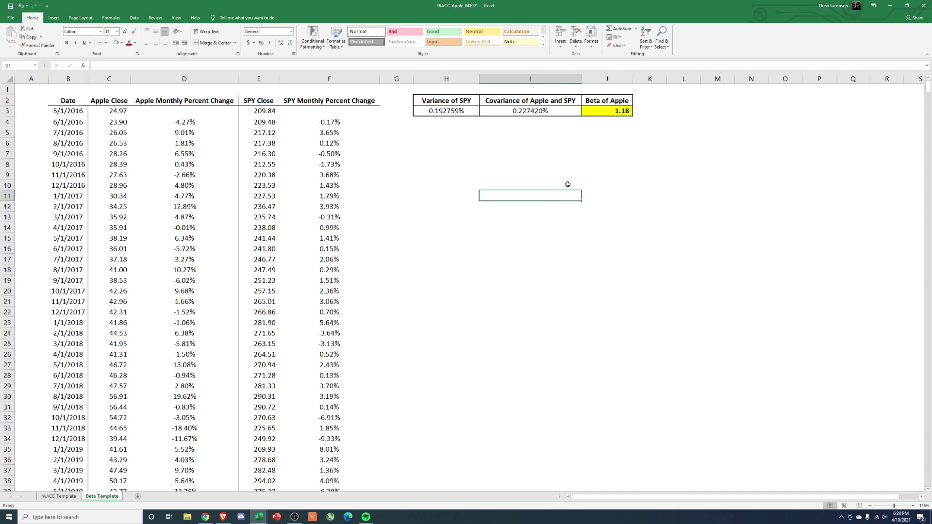
- Review C13's =C10+C12*(C11-C10) formula, plus the 8.0% market return and 2.3% Treasury yield
click(58, 496)
key(Down)
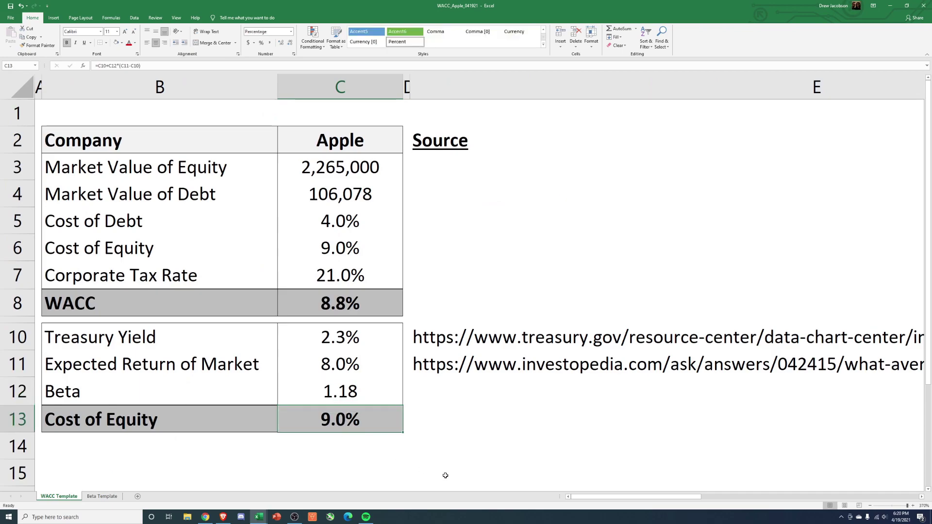
key(F2)
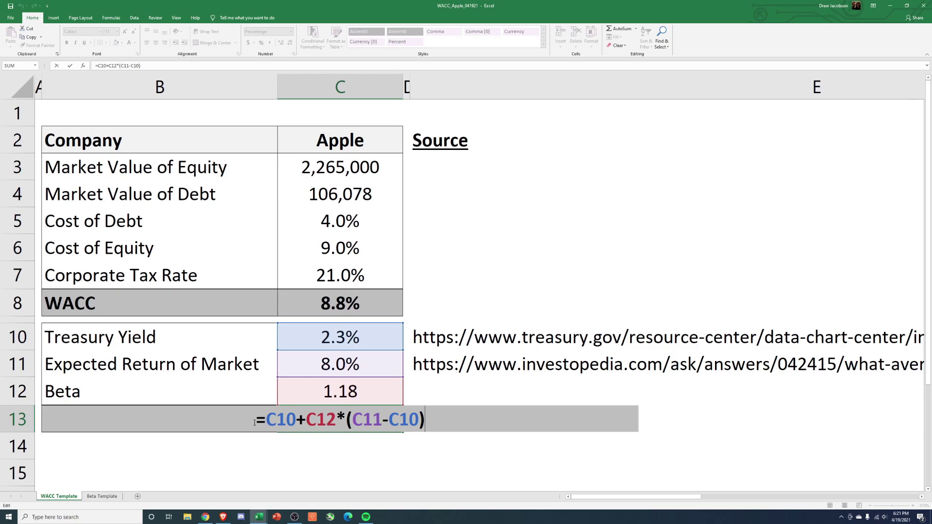
key(ctrl+Return)
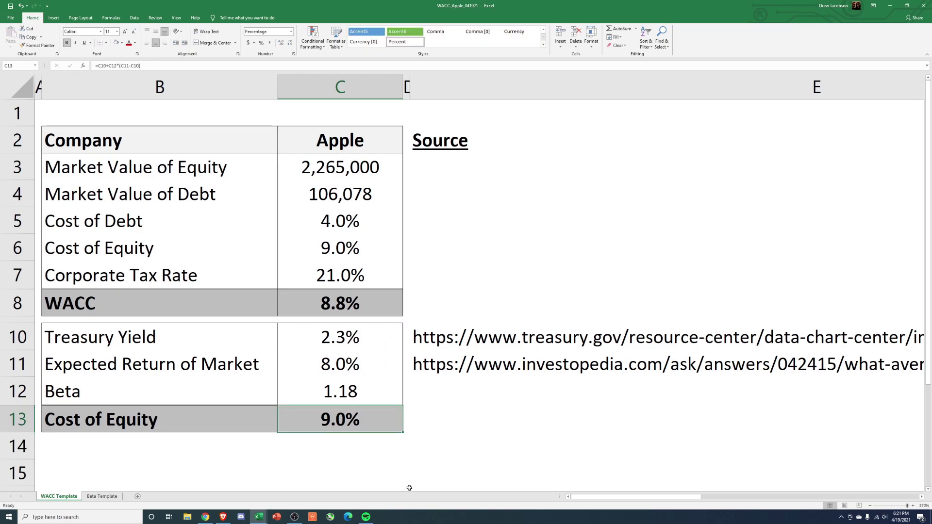
click(350, 373)
click(385, 434)
click(357, 342)
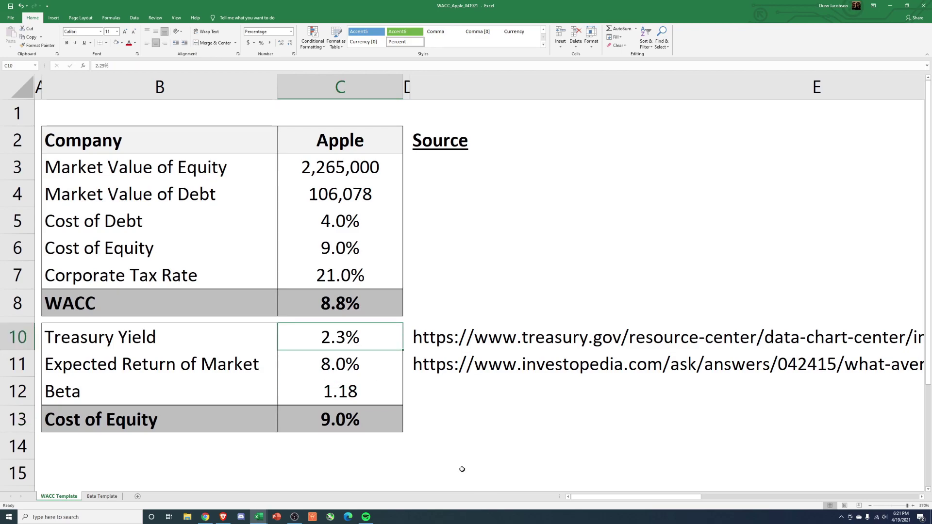
click(343, 419)
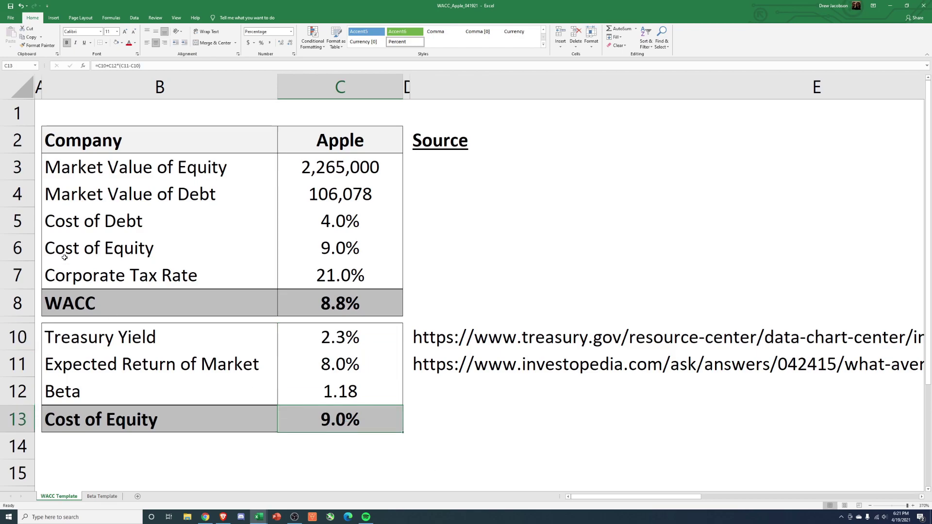
click(336, 251)
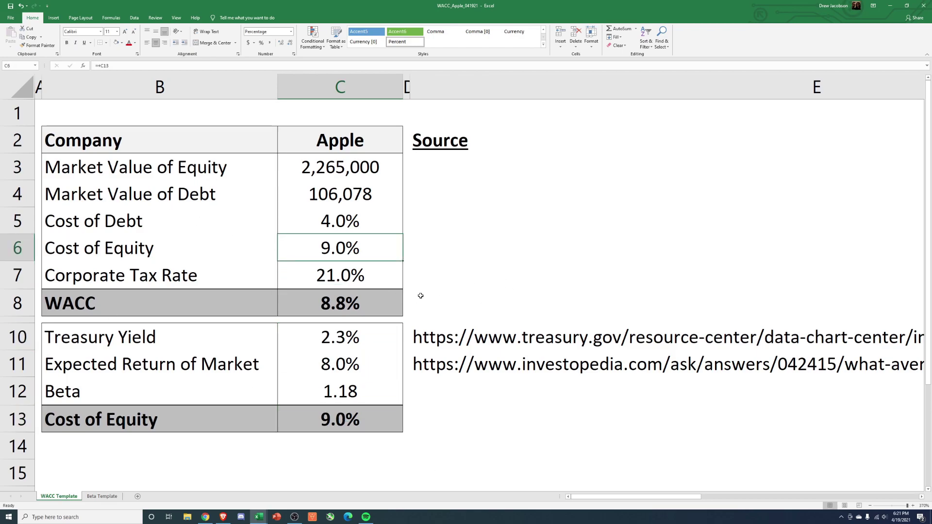
click(373, 305)
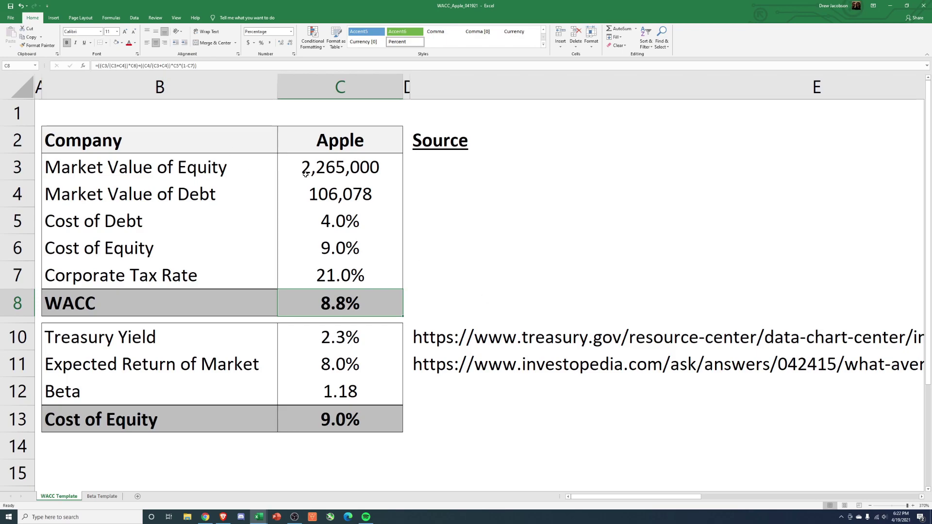
click(334, 171)
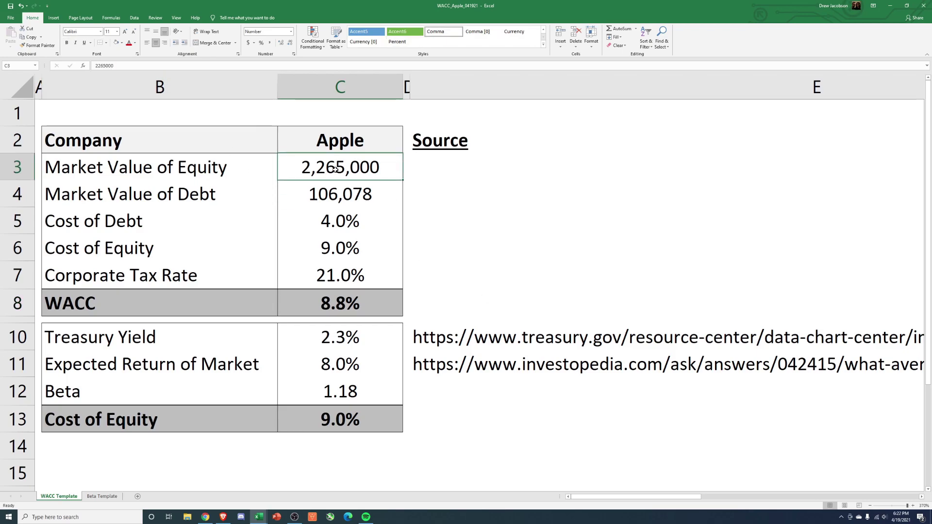
click(491, 195)
drag(365, 169, 367, 195)
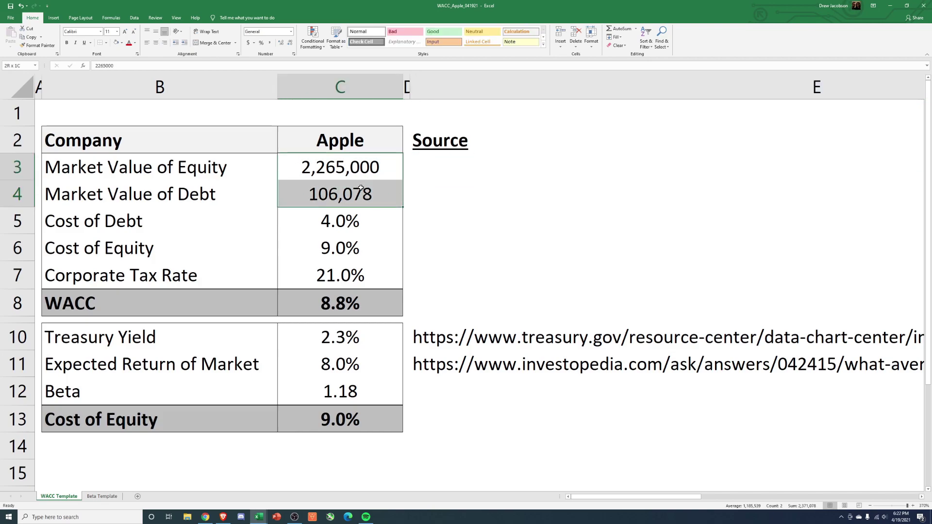
click(331, 305)
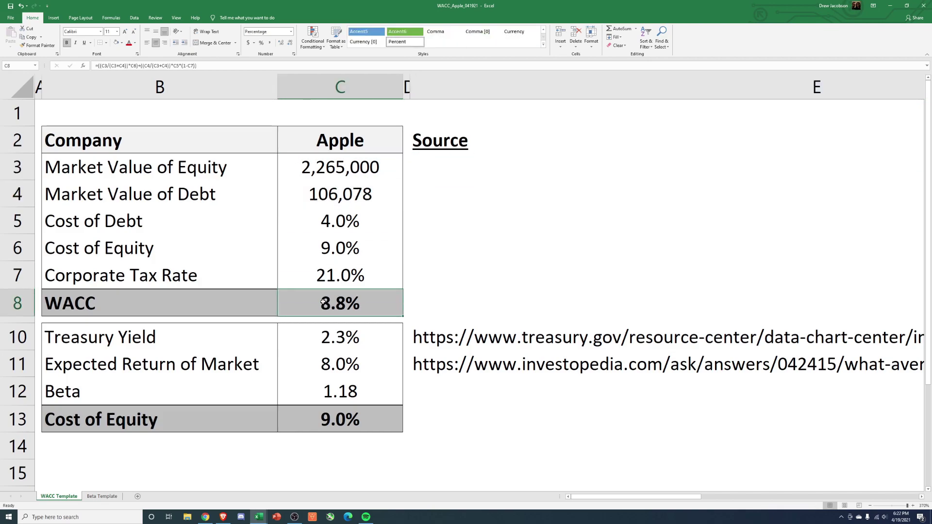
click(340, 248)
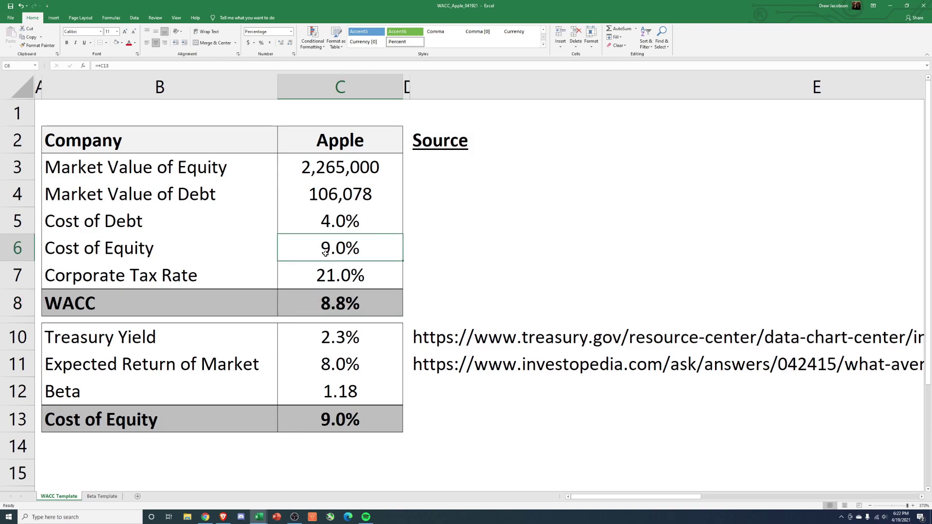
click(330, 305)
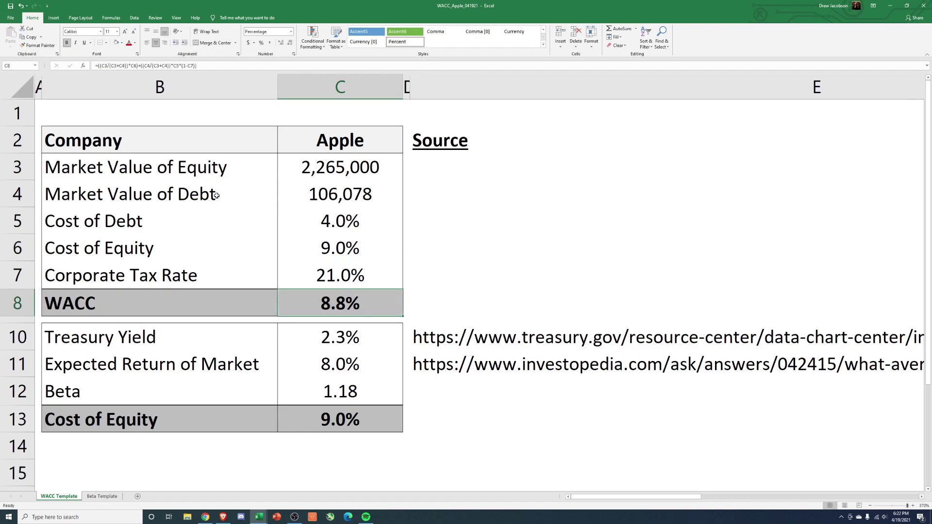
click(349, 189)
click(359, 175)
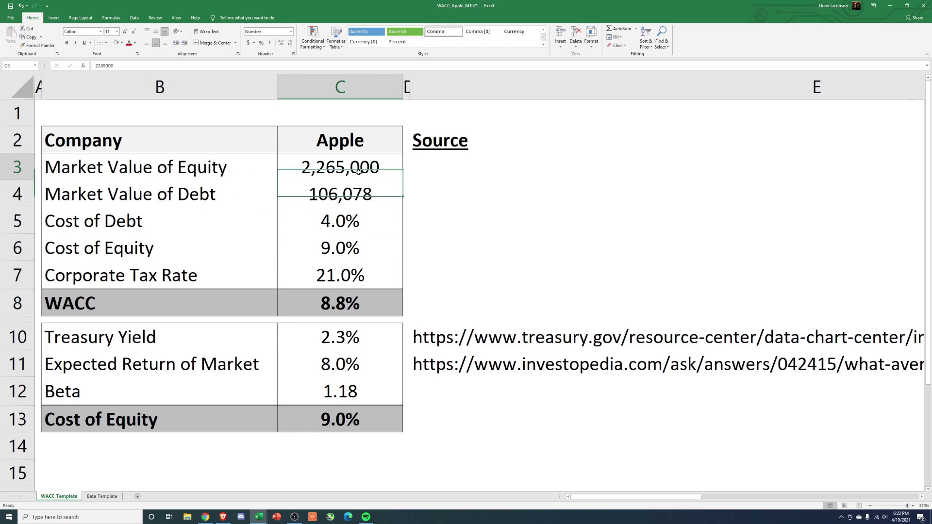
drag(359, 175, 360, 190)
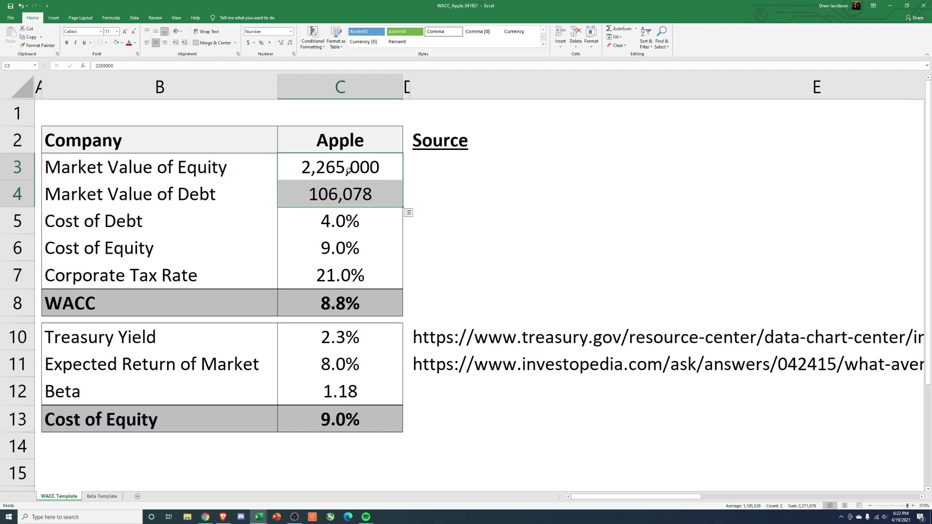
click(347, 223)
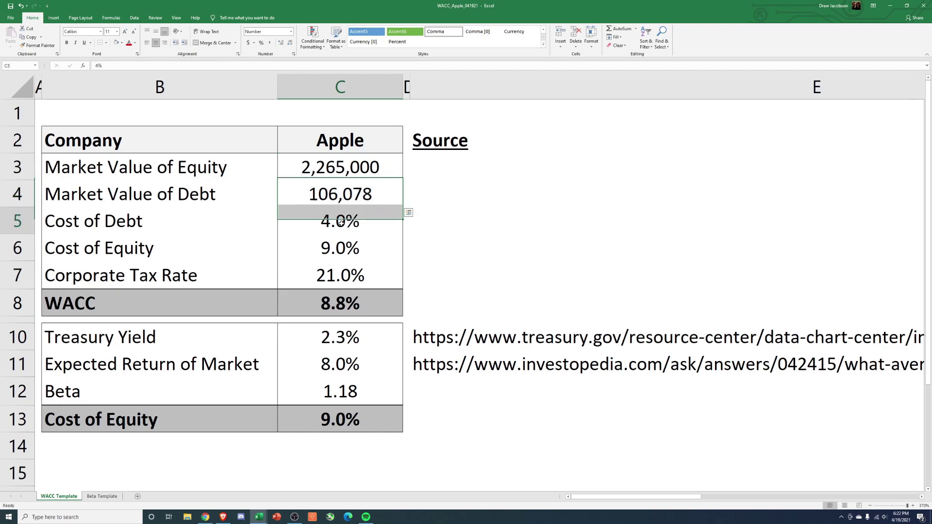
click(343, 300)
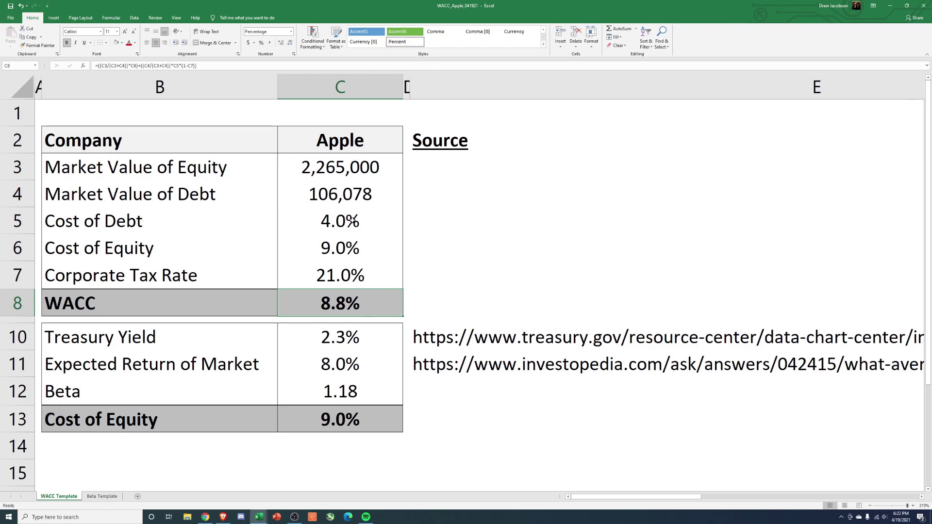
click(420, 305)
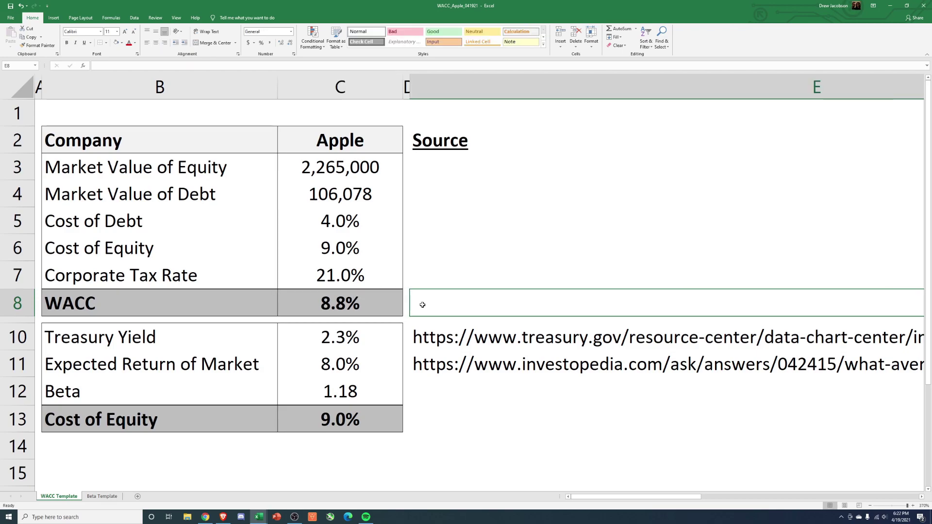
click(371, 278)
click(346, 219)
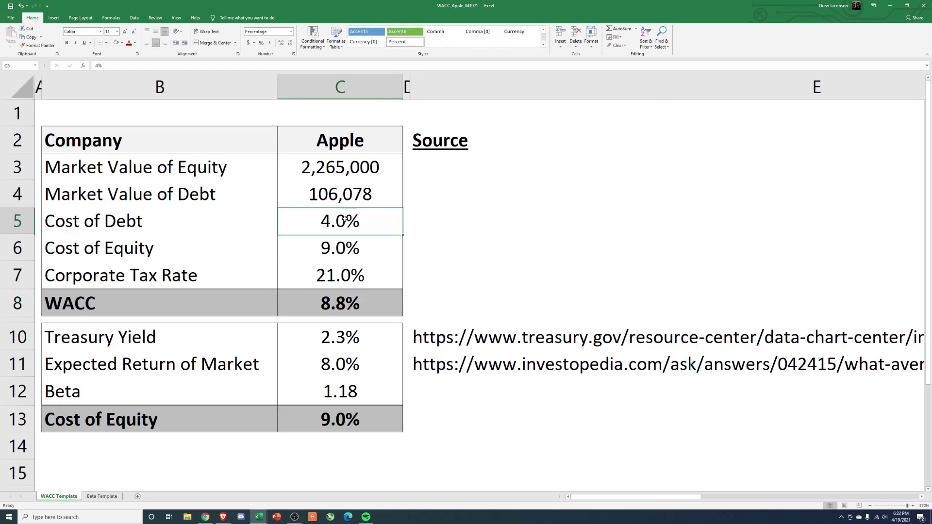
click(339, 297)
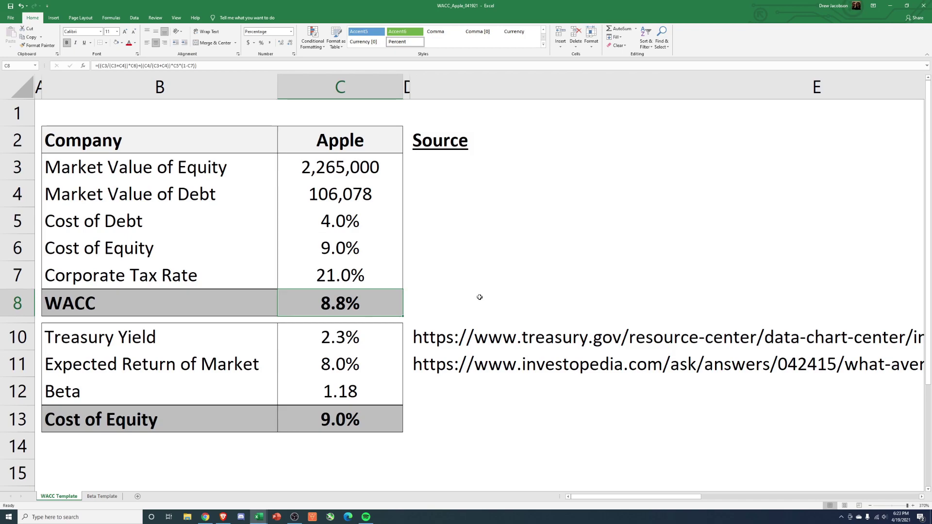
click(451, 289)
click(367, 299)
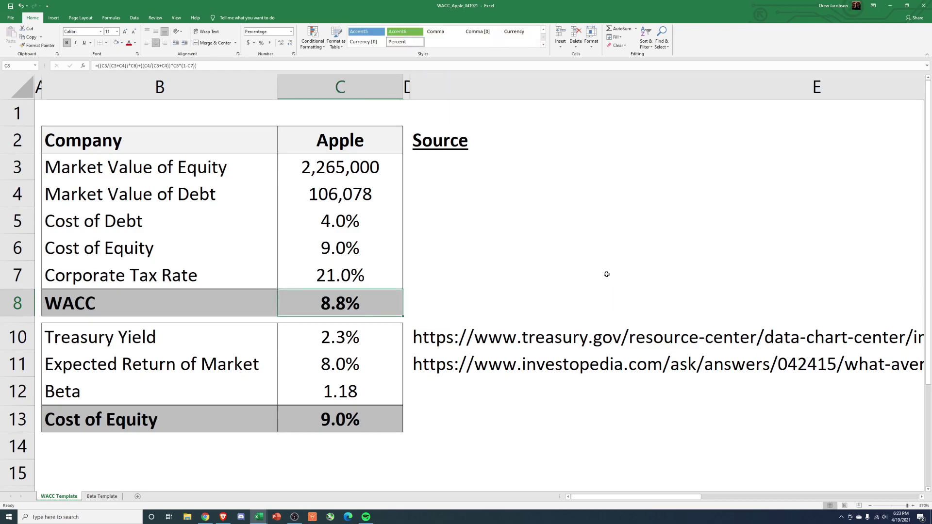
click(554, 291)
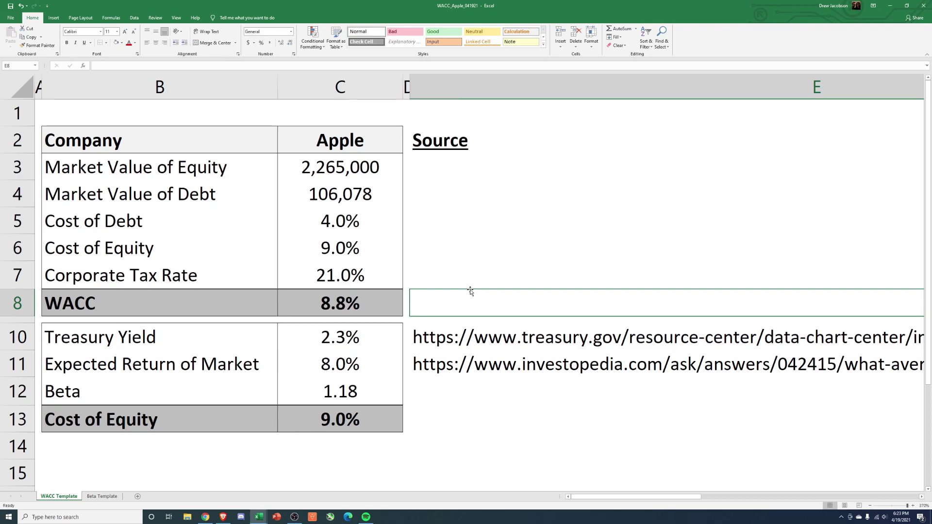
click(355, 308)
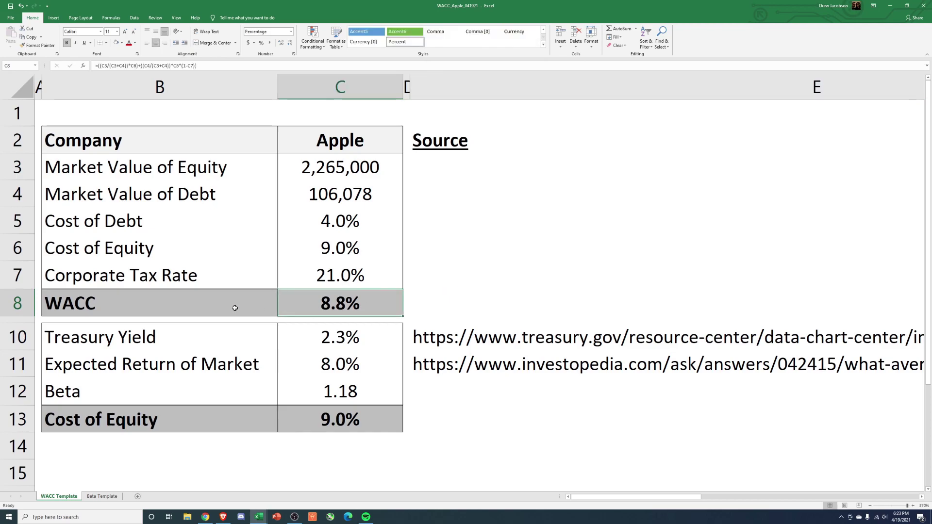
drag(233, 304, 387, 308)
click(468, 308)
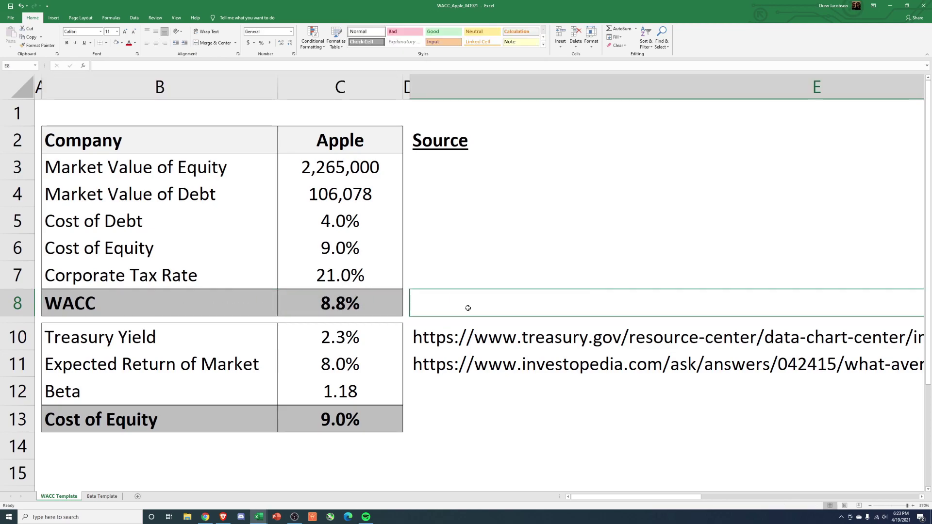